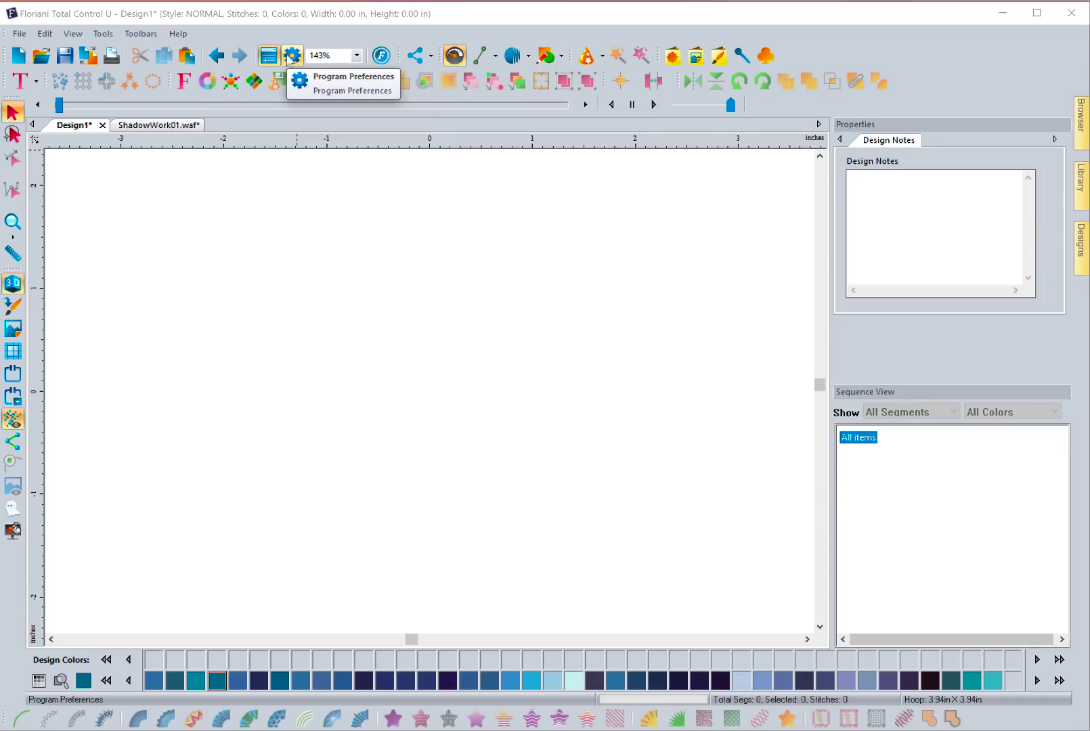
# Step: Open the Preferences, look over the Environment settings, and close without saving
pyautogui.click(103, 34)
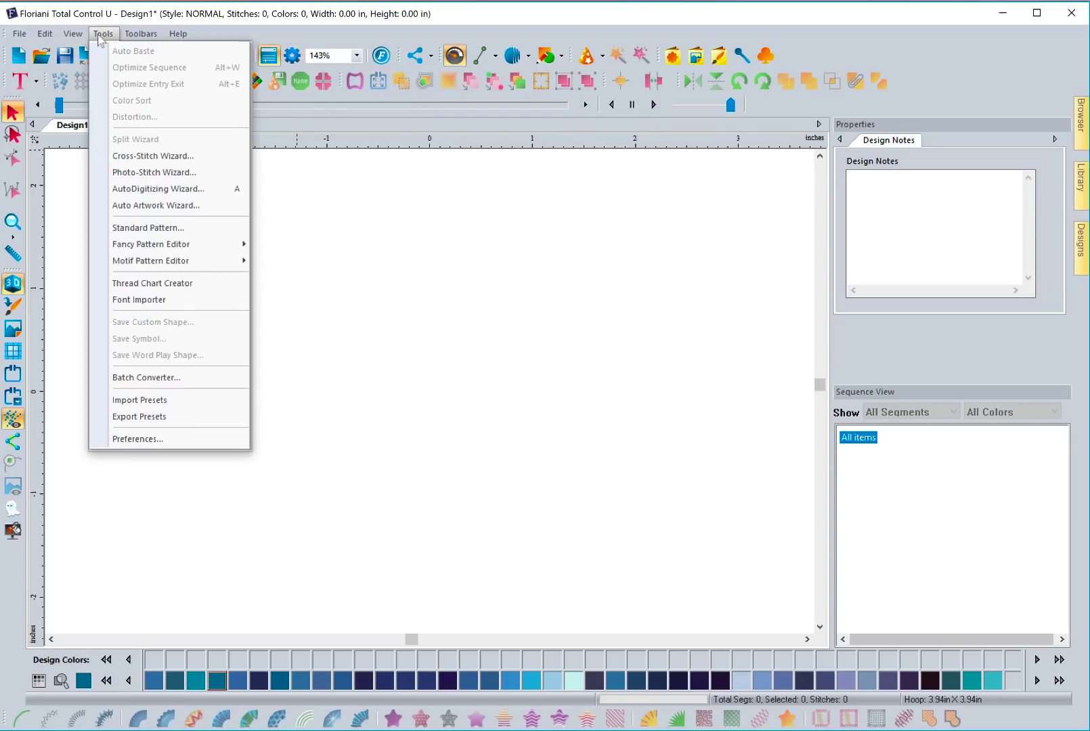
pyautogui.click(152, 440)
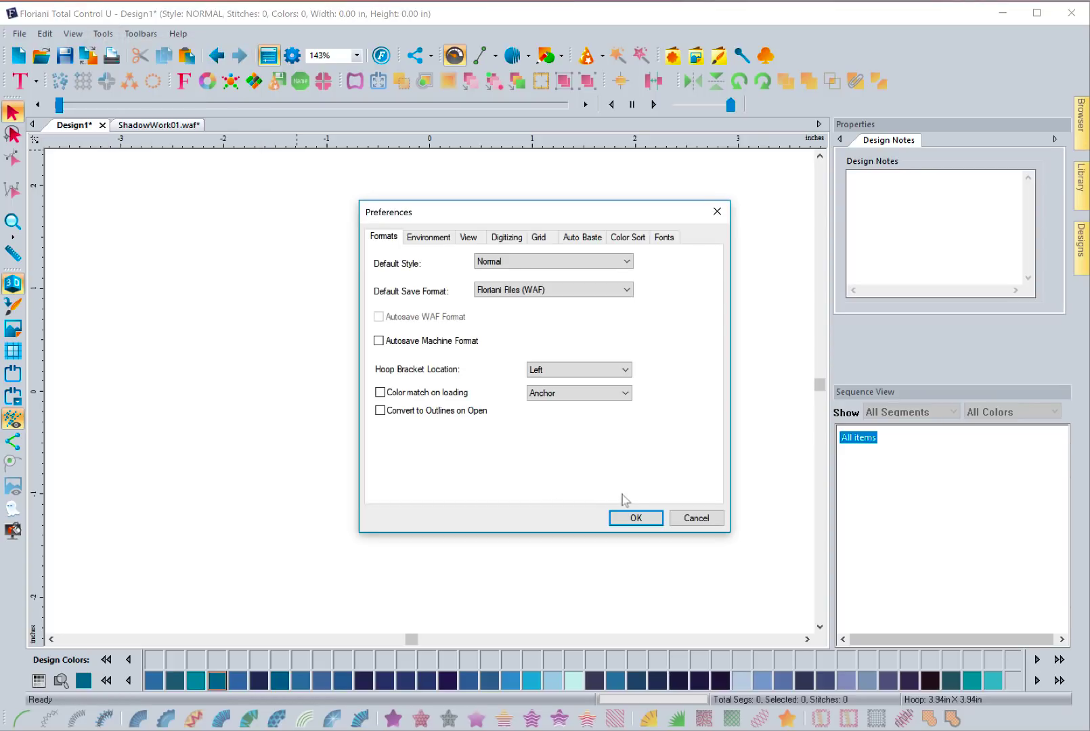
pyautogui.click(691, 520)
pyautogui.click(292, 55)
pyautogui.click(430, 239)
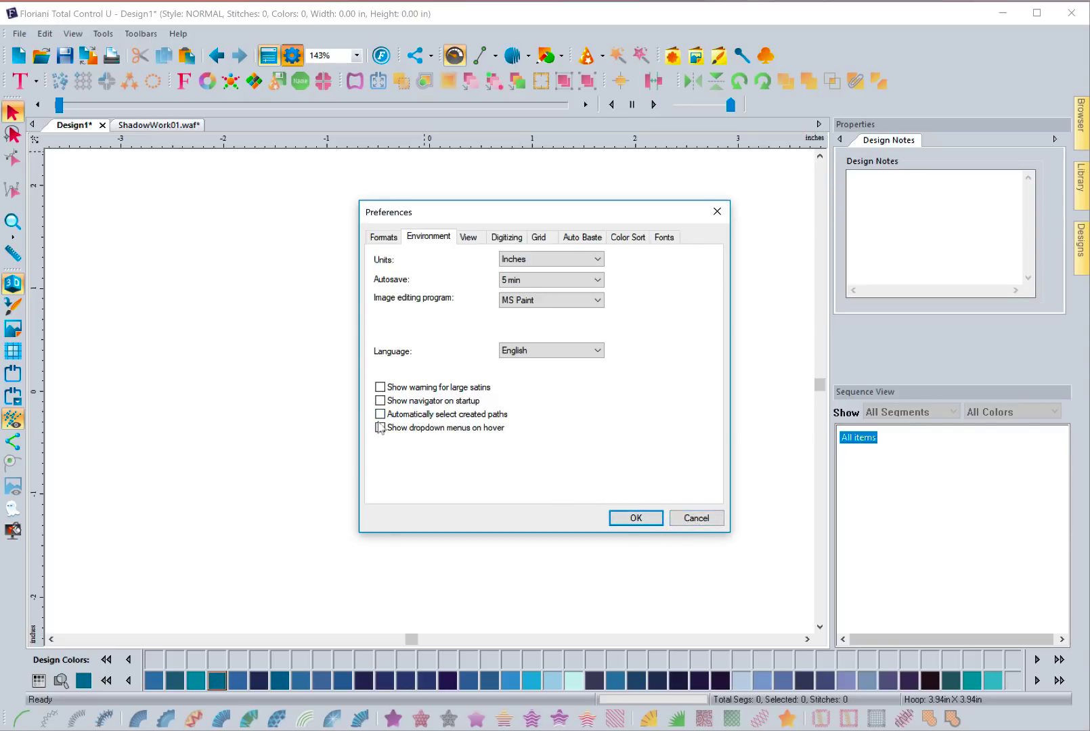
pyautogui.click(698, 522)
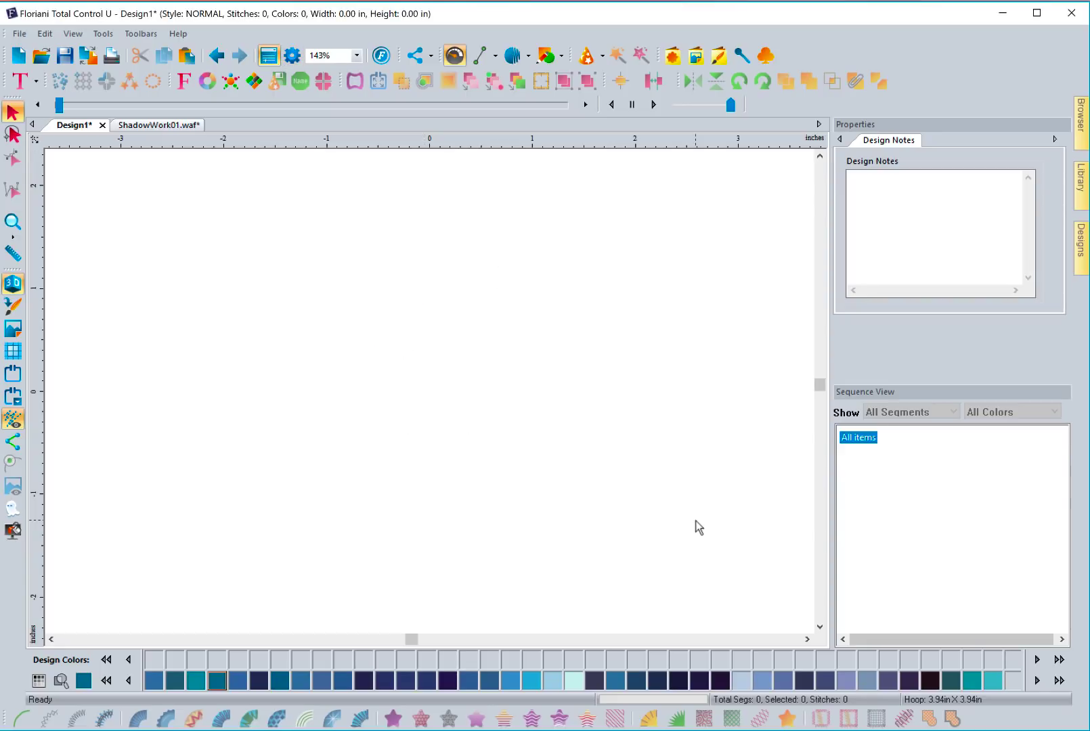
# Step: Draw five outlined rectangles spread across the canvas
pyautogui.click(560, 61)
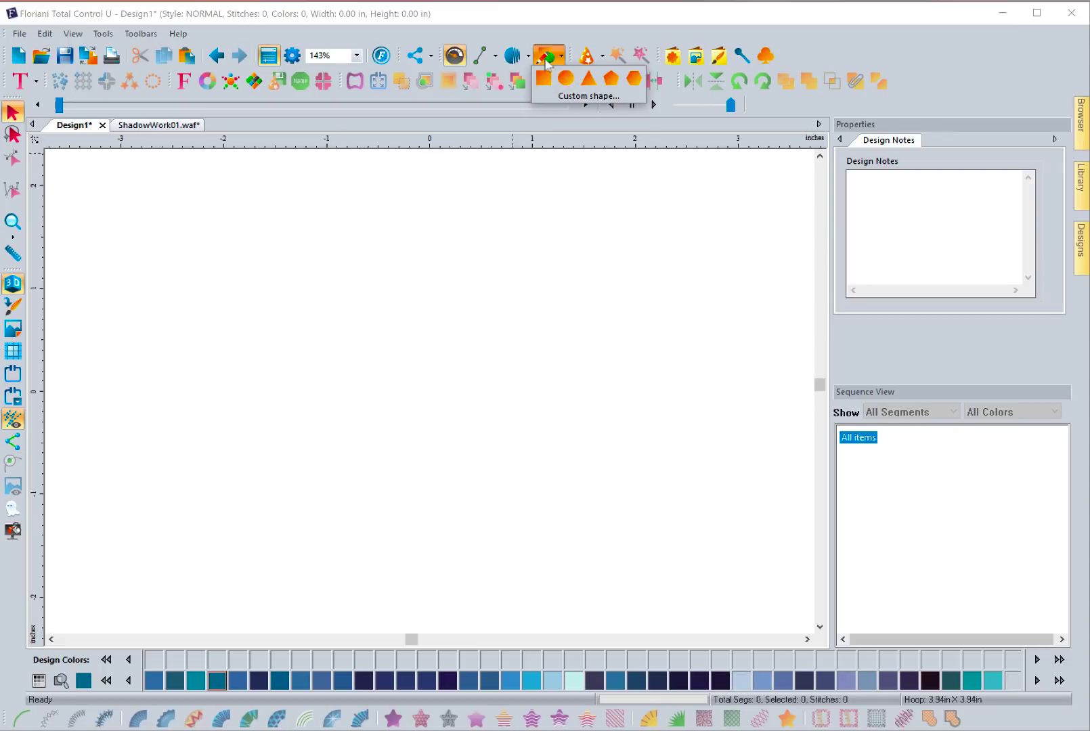
pyautogui.click(543, 78)
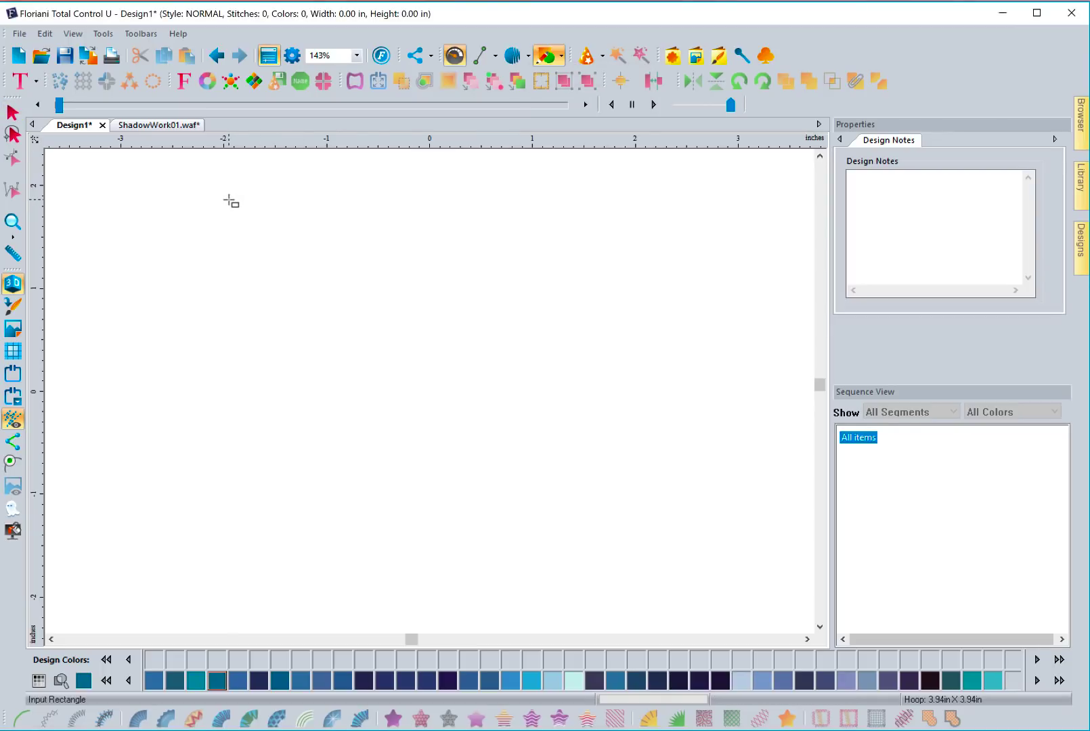
pyautogui.moveTo(228, 199); pyautogui.dragTo(332, 269)
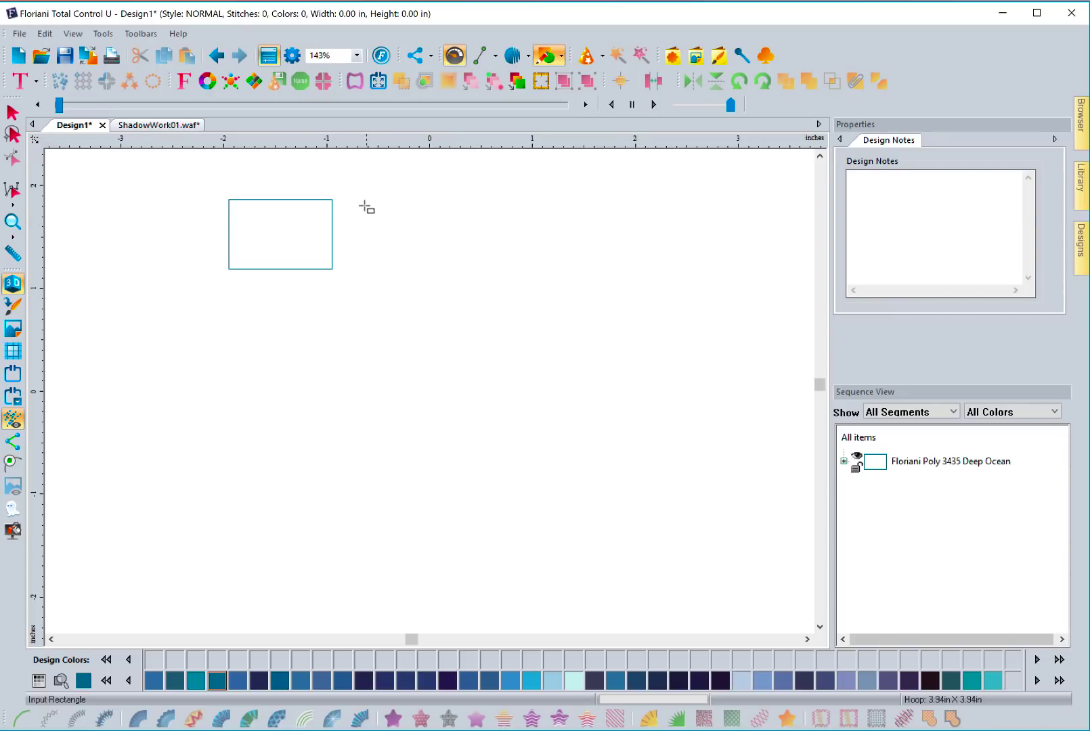
pyautogui.moveTo(364, 203); pyautogui.dragTo(463, 288)
pyautogui.moveTo(225, 324); pyautogui.dragTo(357, 406)
pyautogui.moveTo(415, 306); pyautogui.dragTo(556, 387)
pyautogui.moveTo(615, 258); pyautogui.dragTo(726, 364)
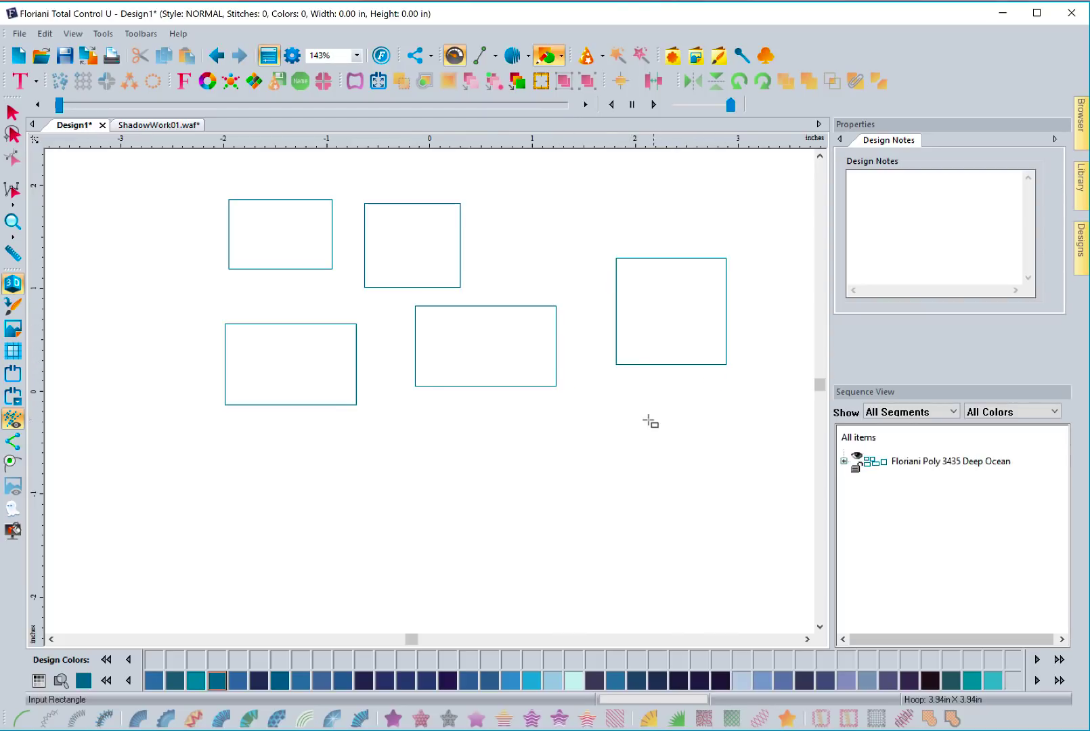
# Step: Select individual rectangles, then marquee-select all five and clear the selection
pyautogui.click(11, 125)
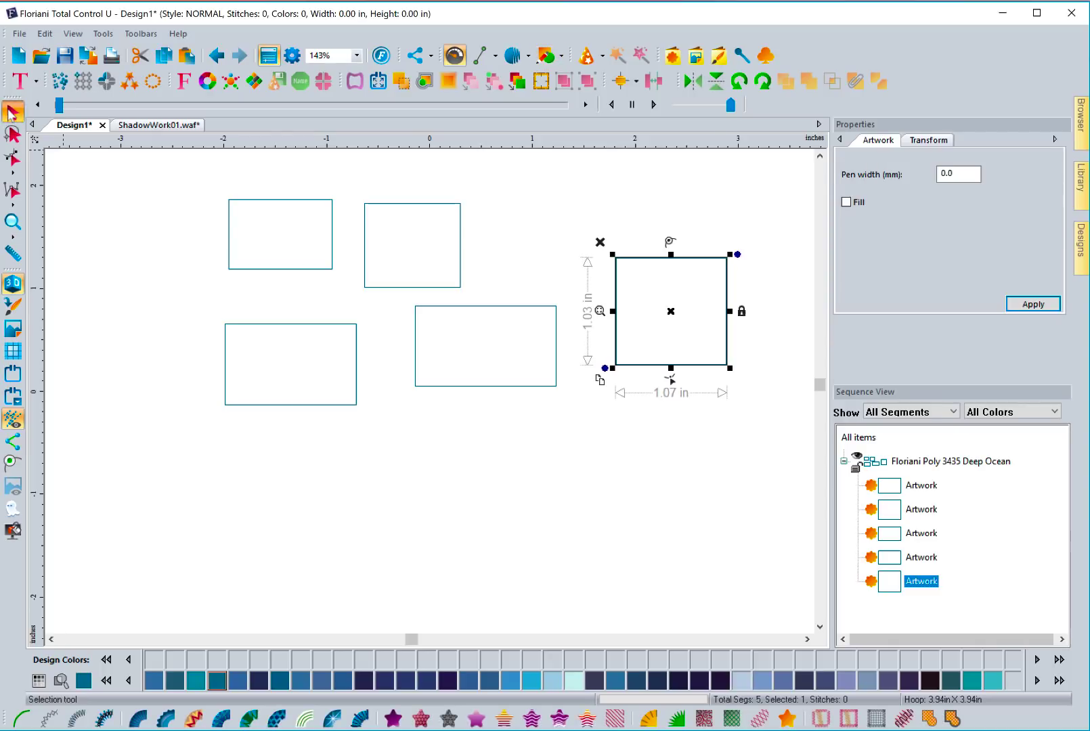
pyautogui.click(187, 302)
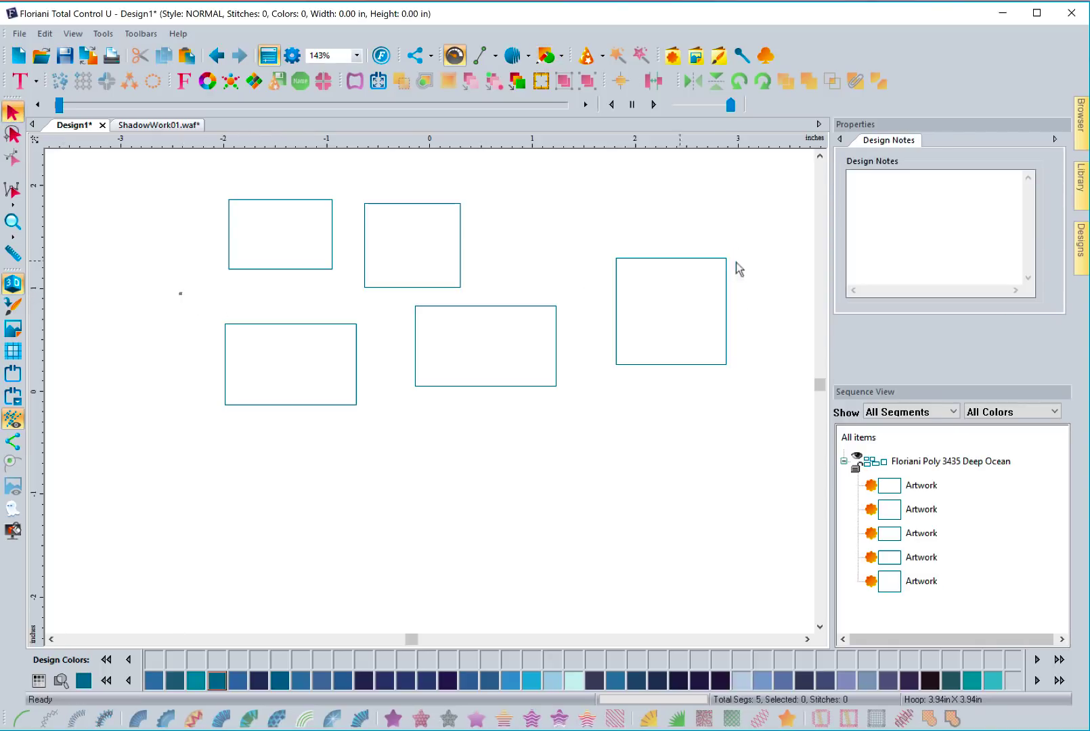
pyautogui.click(714, 365)
pyautogui.click(557, 379)
pyautogui.click(348, 389)
pyautogui.click(278, 269)
pyautogui.click(361, 285)
pyautogui.click(387, 352)
pyautogui.moveTo(168, 175); pyautogui.dragTo(772, 435)
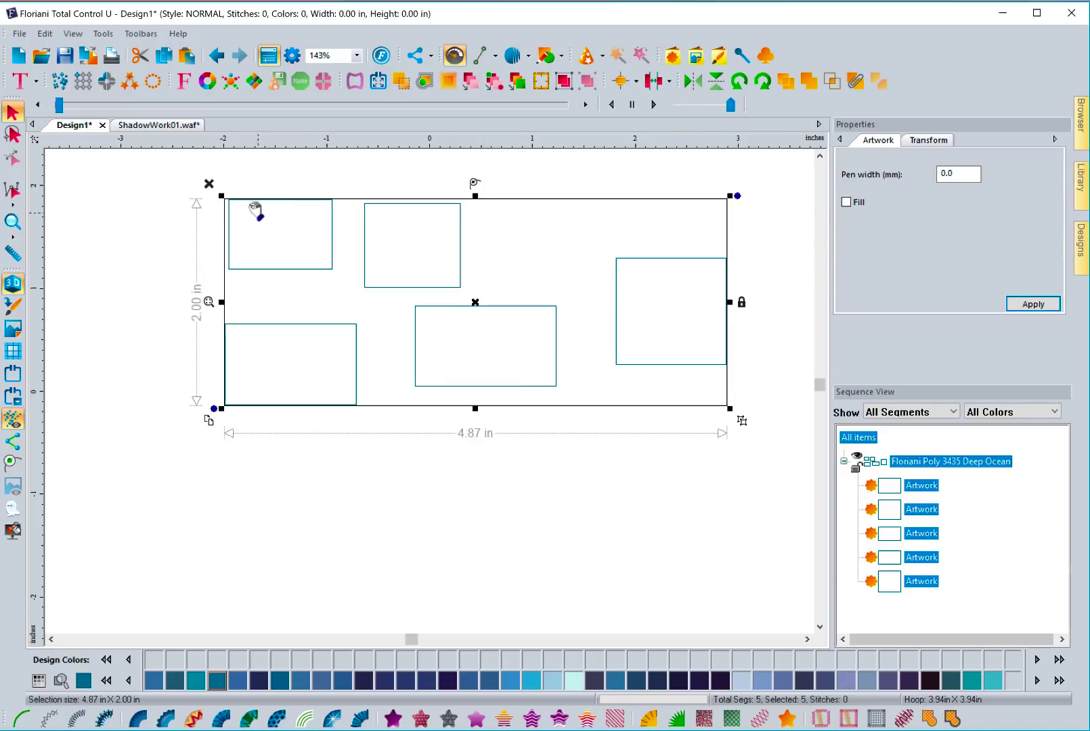
pyautogui.click(292, 188)
# Step: Draw four more rectangles below and to the left of the first ones
pyautogui.click(560, 56)
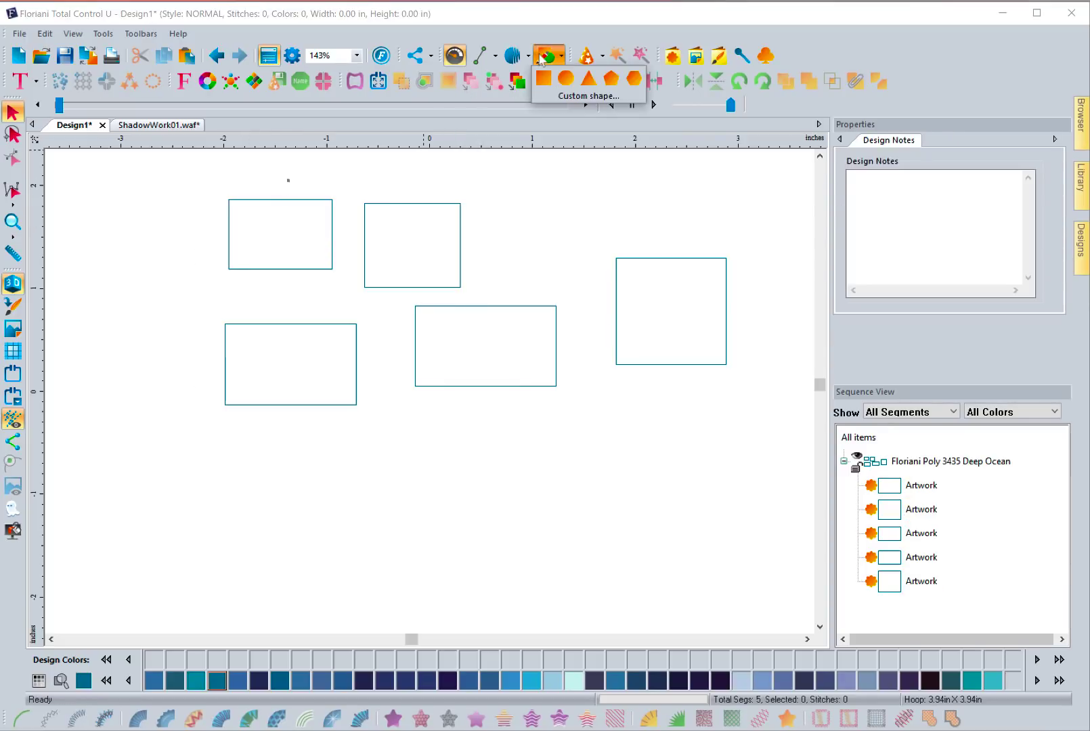
pyautogui.click(543, 80)
pyautogui.moveTo(362, 418); pyautogui.dragTo(438, 476)
pyautogui.moveTo(521, 459); pyautogui.dragTo(617, 529)
pyautogui.moveTo(215, 511); pyautogui.dragTo(311, 547)
pyautogui.moveTo(78, 396)
pyautogui.mouseDown()
pyautogui.moveTo(148, 436)
pyautogui.moveTo(178, 473)
pyautogui.mouseUp()
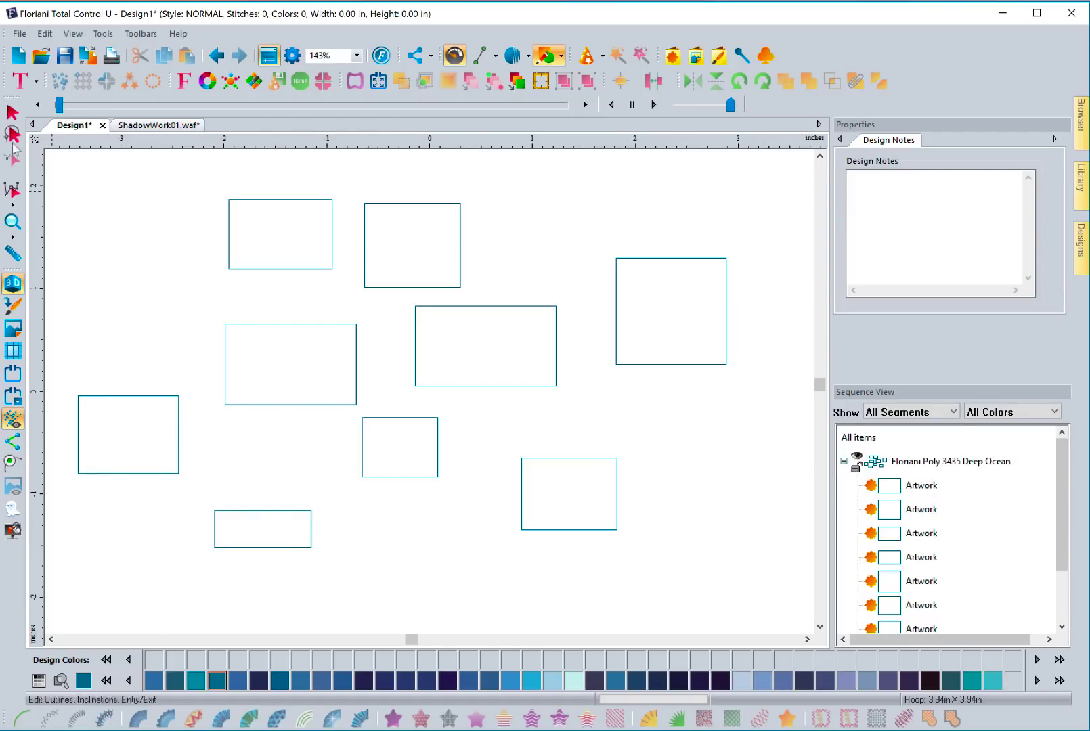
# Step: Marquee-select all nine rectangles and delete them
pyautogui.click(12, 113)
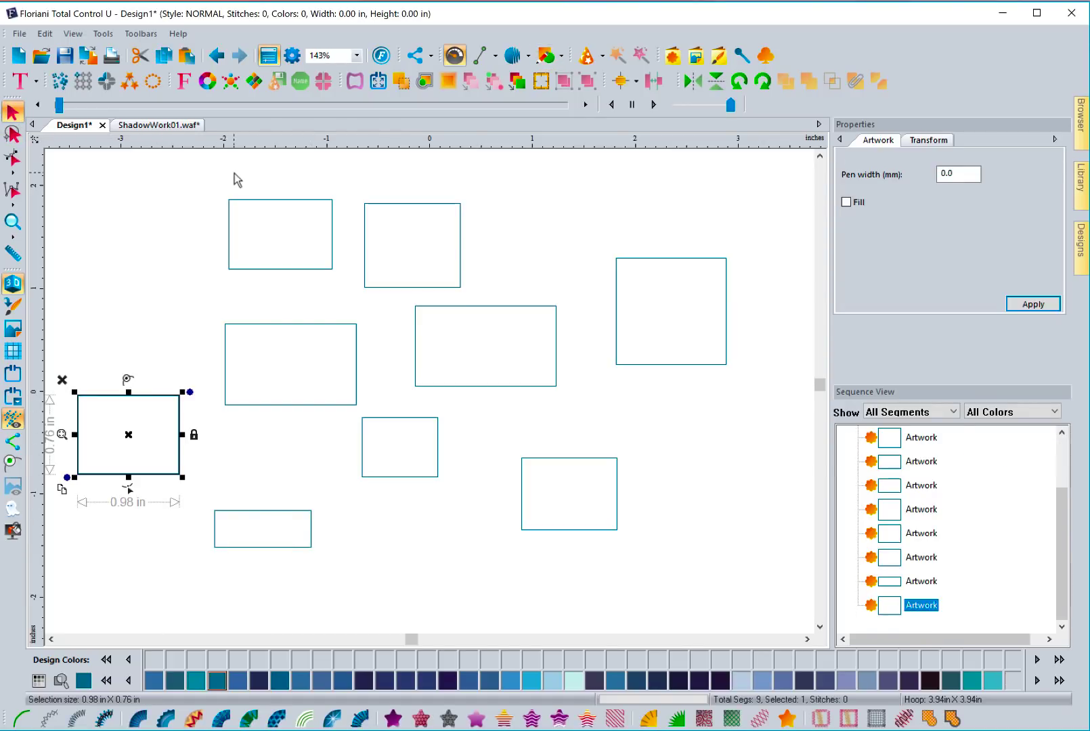
pyautogui.click(127, 199)
pyautogui.scroll(-2, 129, 304)
pyautogui.moveTo(194, 255)
pyautogui.mouseDown()
pyautogui.moveTo(553, 489)
pyautogui.moveTo(648, 524)
pyautogui.mouseUp()
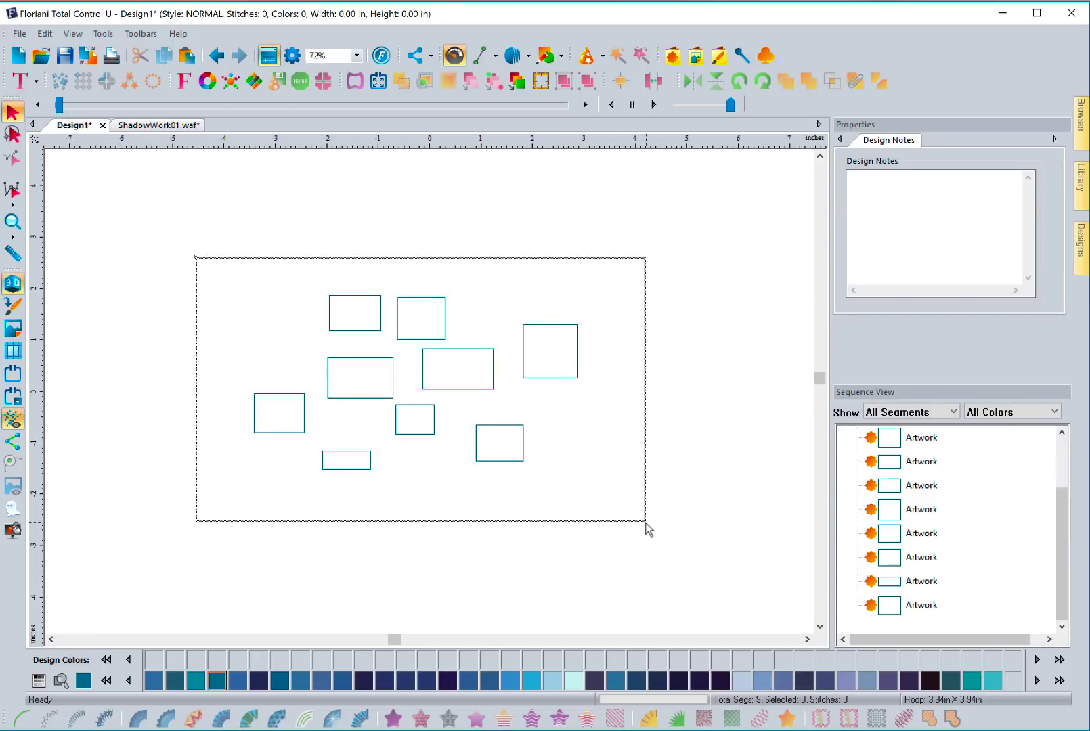
pyautogui.click(237, 279)
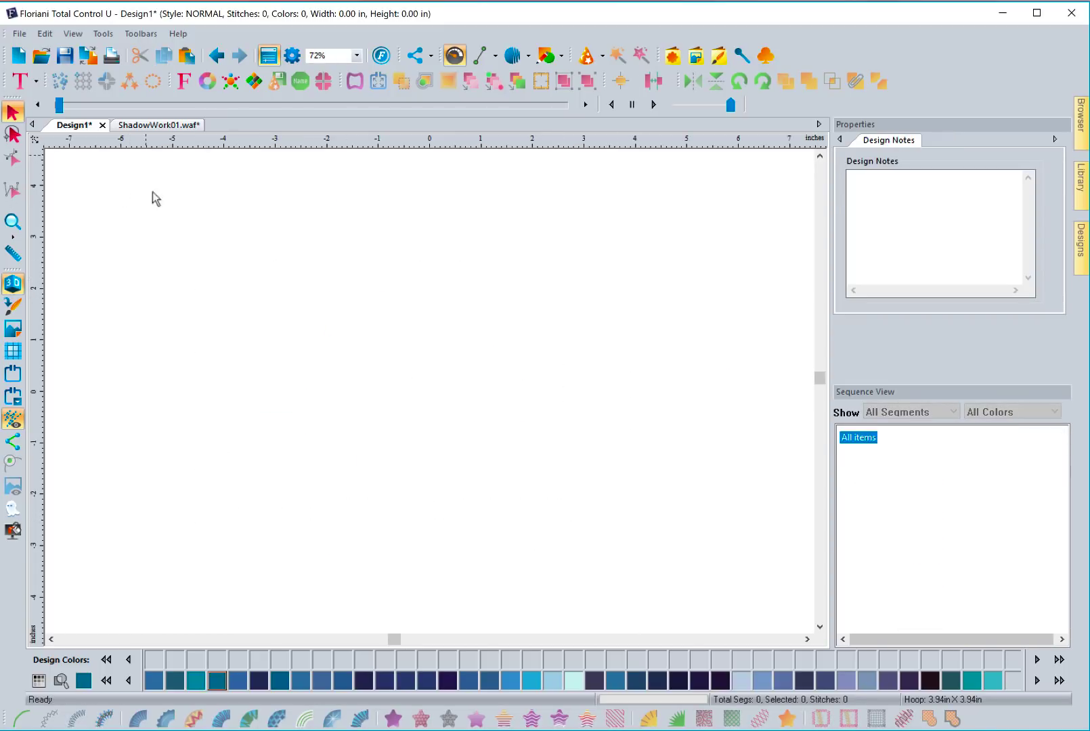
# Step: Turn on Automatically select created paths in the Environment preferences and save
pyautogui.click(291, 55)
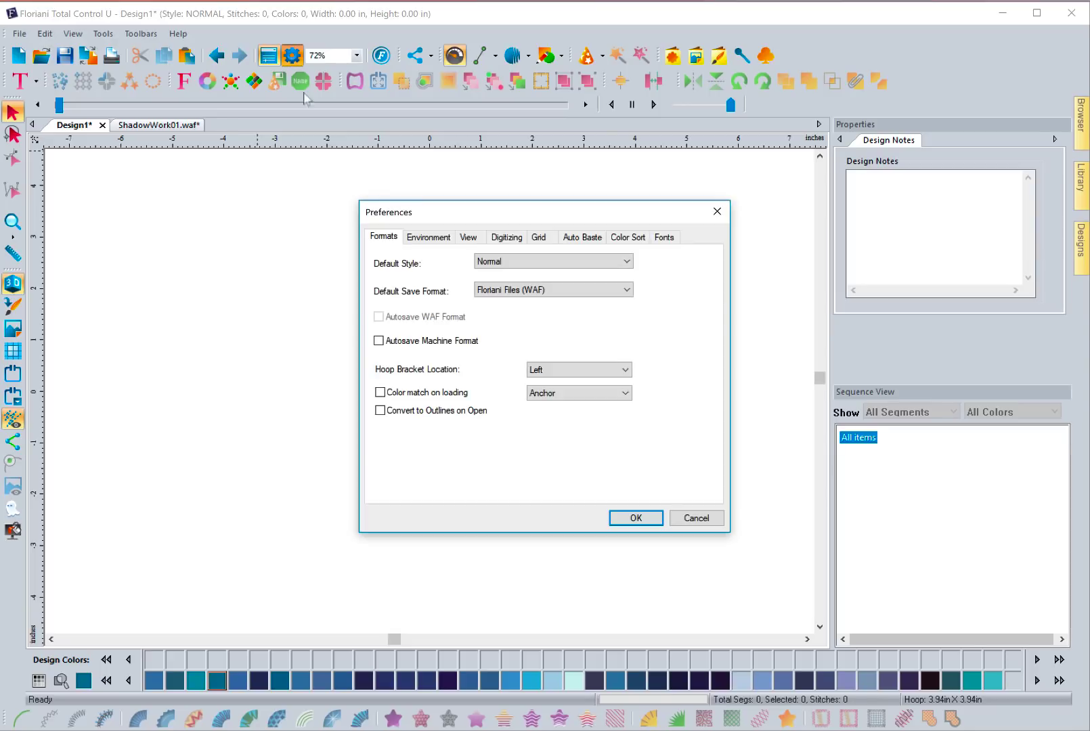
pyautogui.click(429, 237)
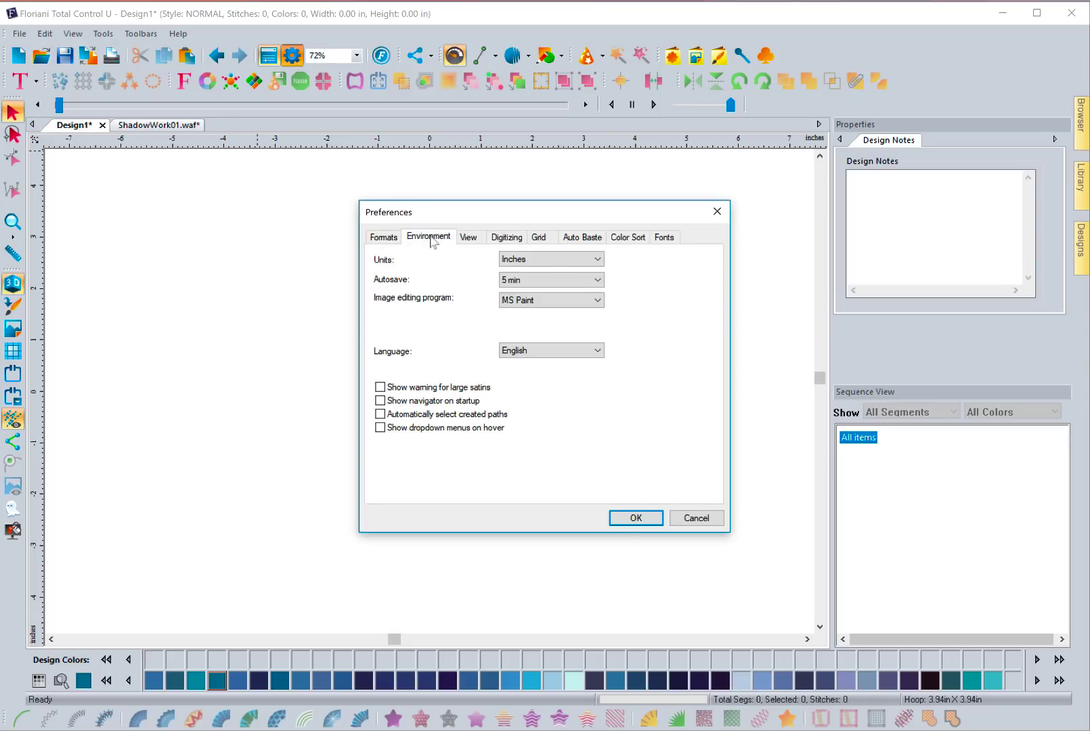
pyautogui.click(382, 414)
pyautogui.click(631, 516)
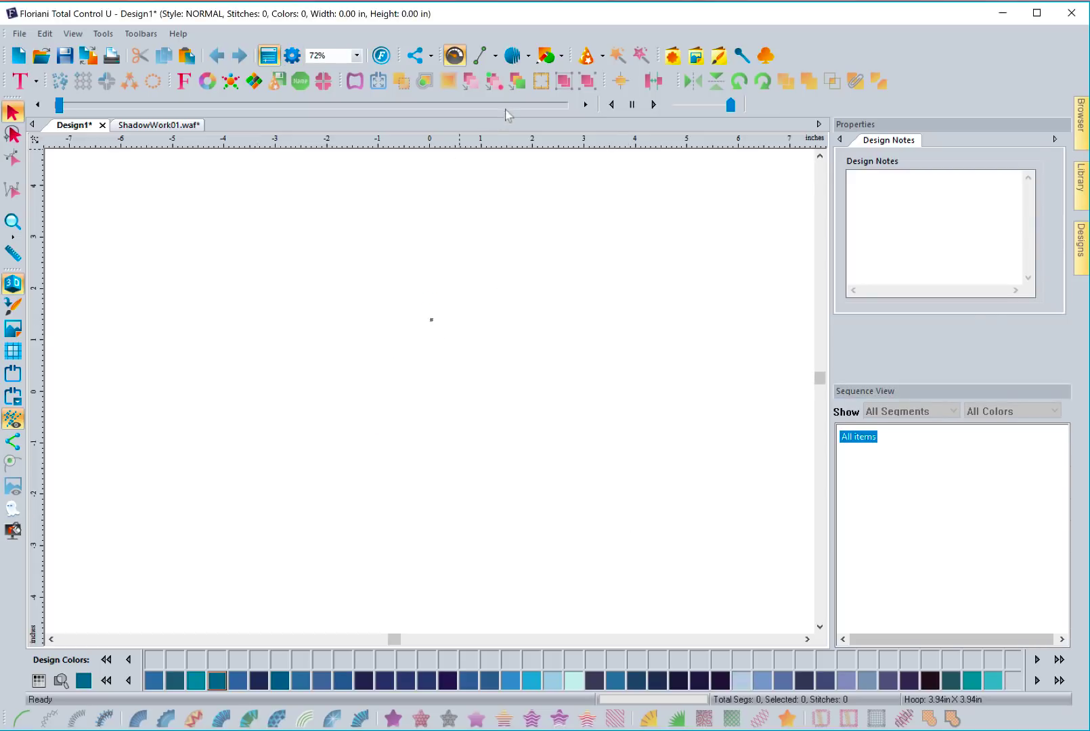
pyautogui.click(561, 55)
# Step: Drag out a rectangle near the upper left, then click it and empty canvas to select and deselect
pyautogui.click(540, 80)
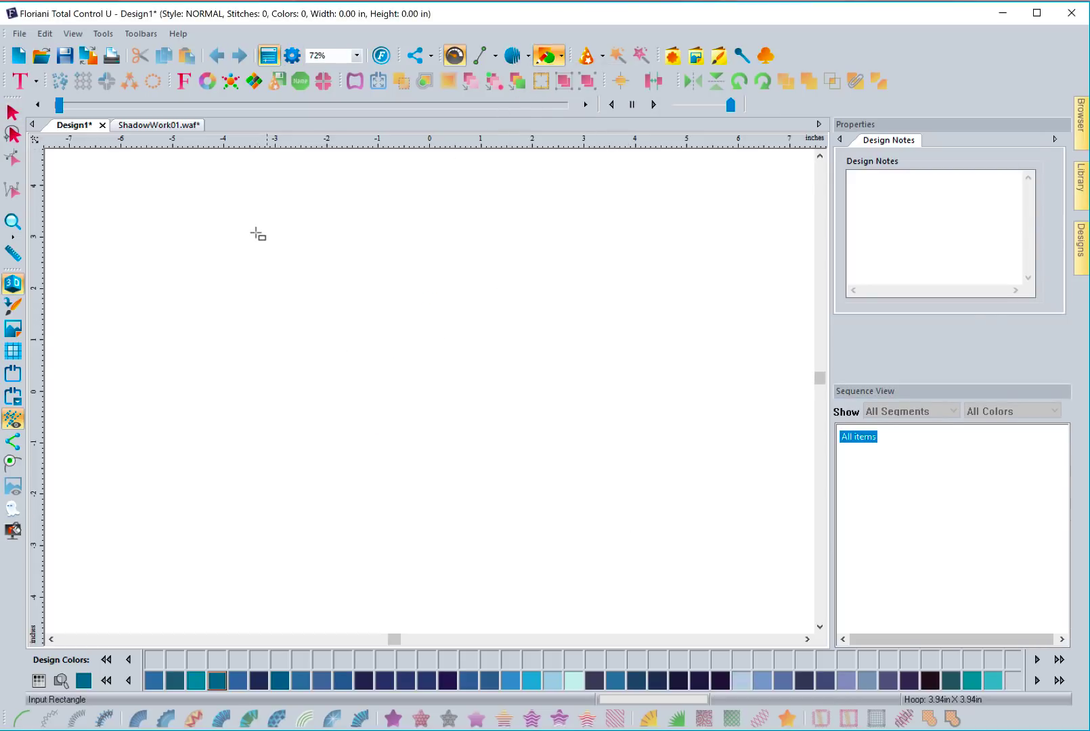
pyautogui.moveTo(252, 209); pyautogui.dragTo(355, 285)
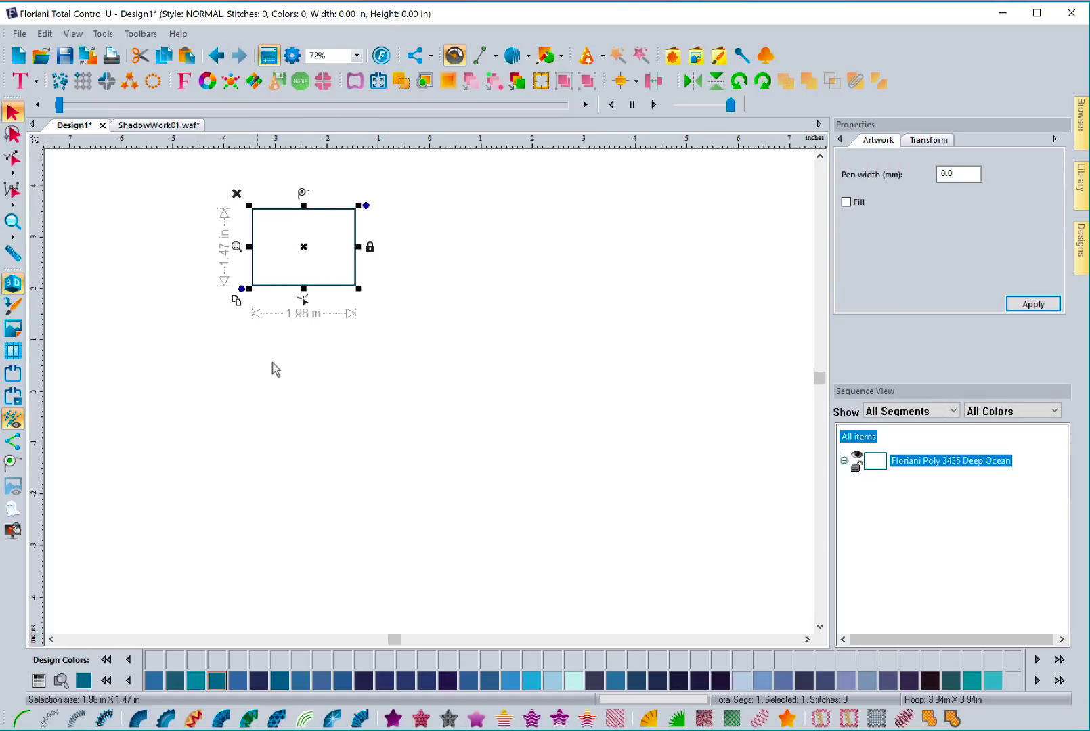
pyautogui.click(298, 374)
pyautogui.click(289, 285)
pyautogui.click(389, 287)
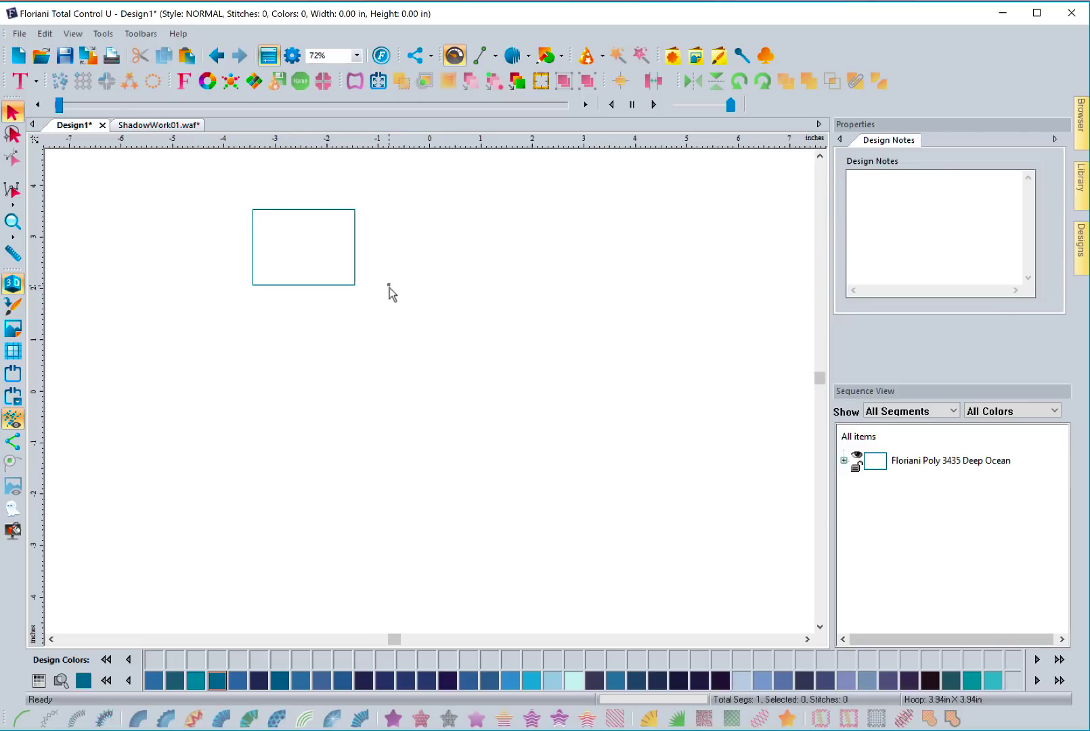
pyautogui.click(353, 283)
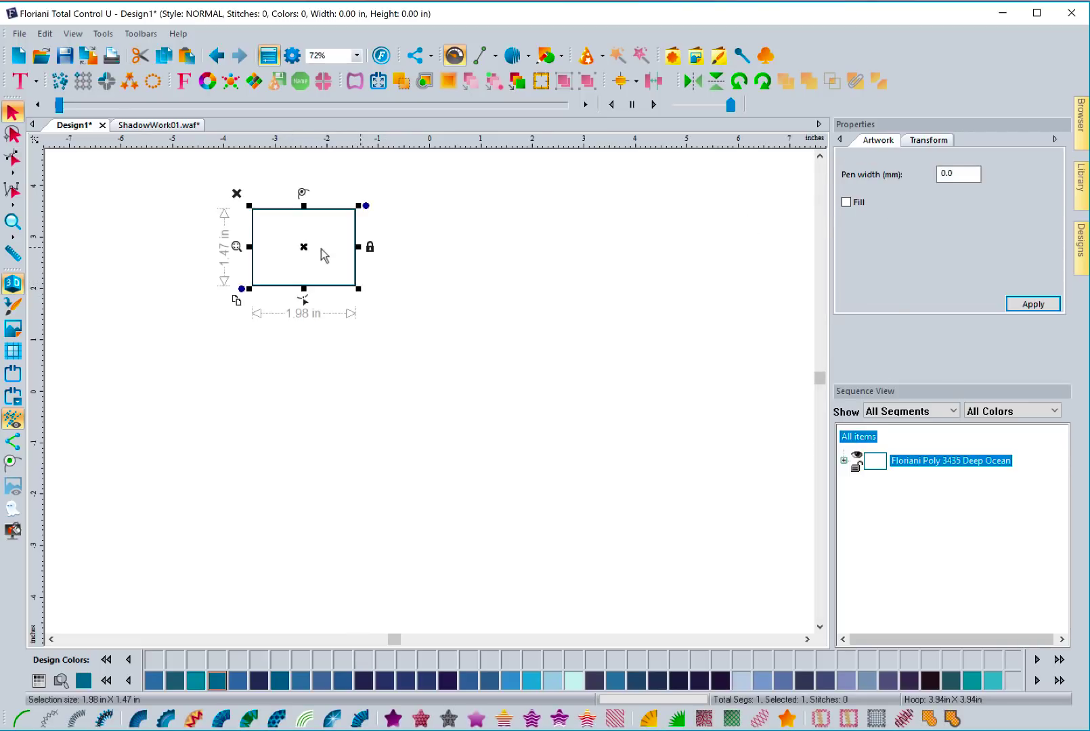
pyautogui.click(414, 271)
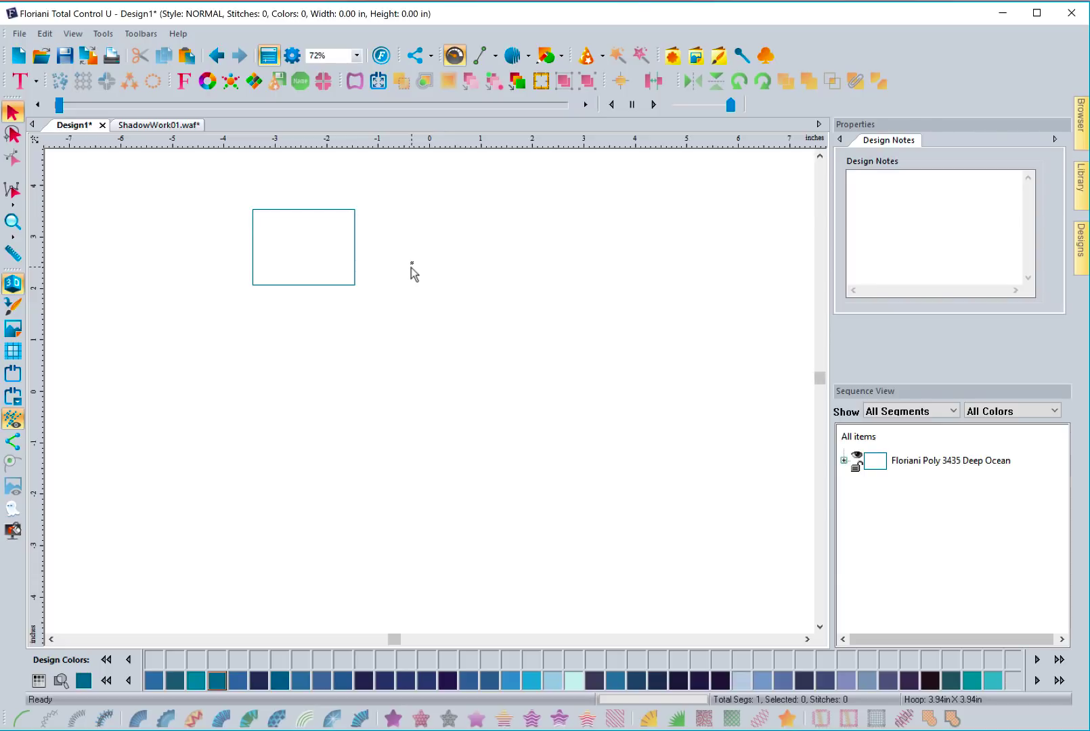
# Step: Toggle Automatically select created paths on and off, cancel Preferences, and show the digitizing tools
pyautogui.click(291, 55)
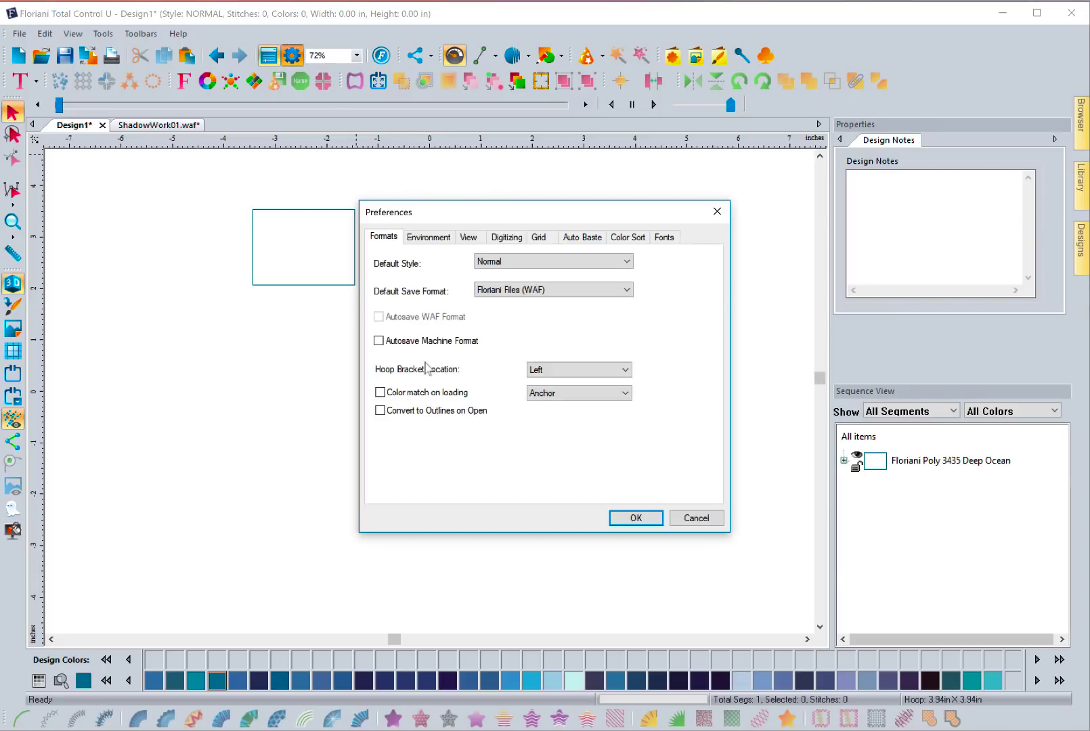
pyautogui.click(428, 236)
pyautogui.click(379, 414)
pyautogui.click(380, 414)
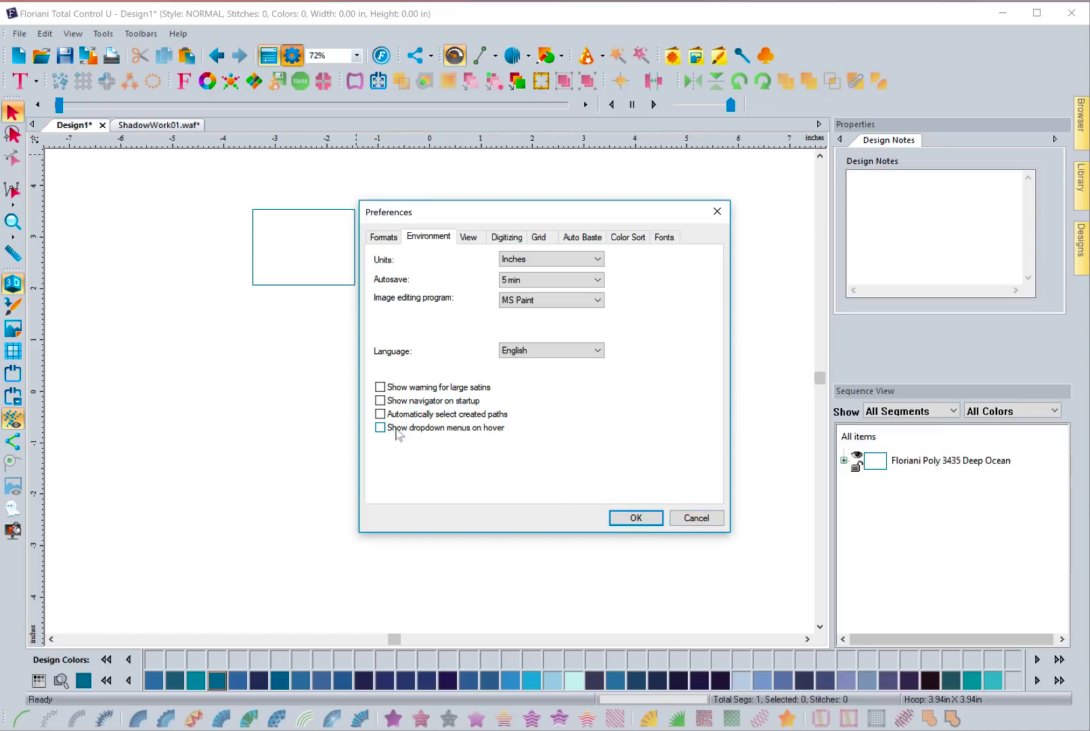
pyautogui.click(696, 518)
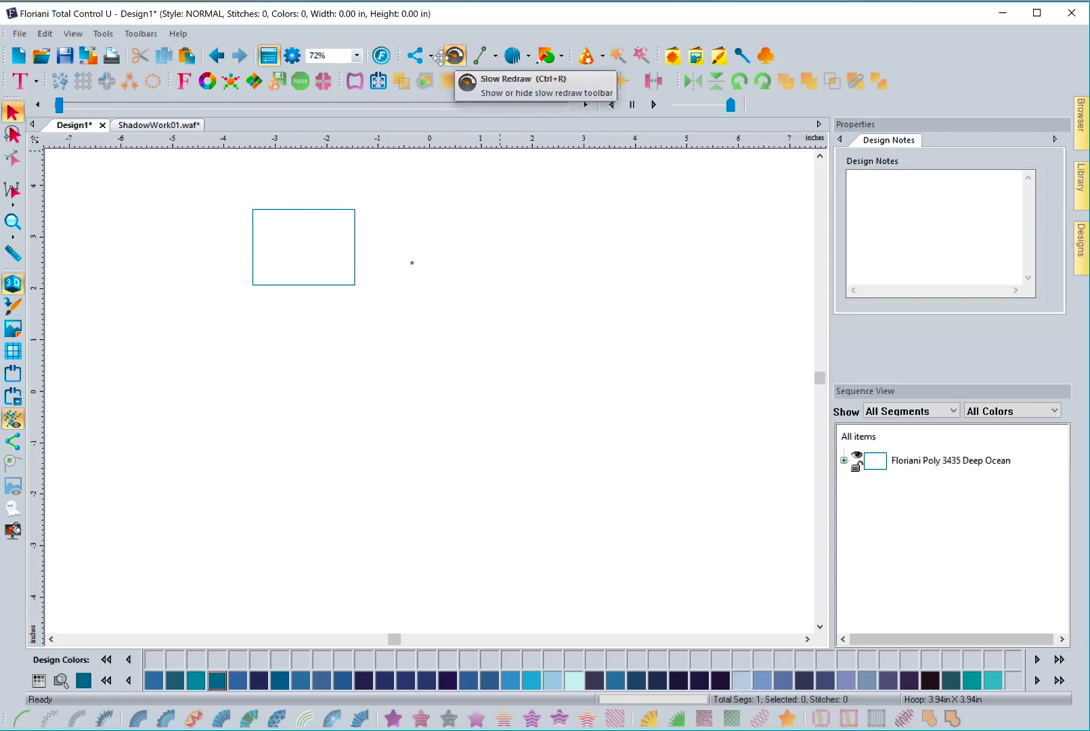
pyautogui.click(530, 59)
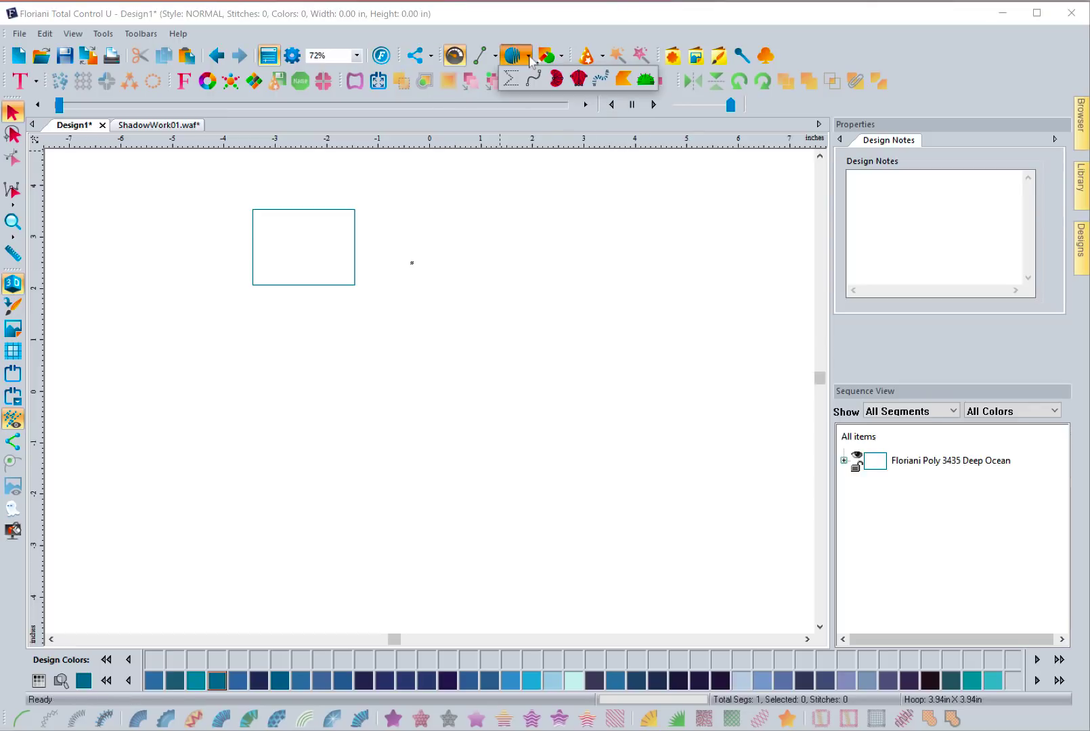
# Step: Dismiss the digitizing tools list and peek at the line drawing variants
pyautogui.click(593, 160)
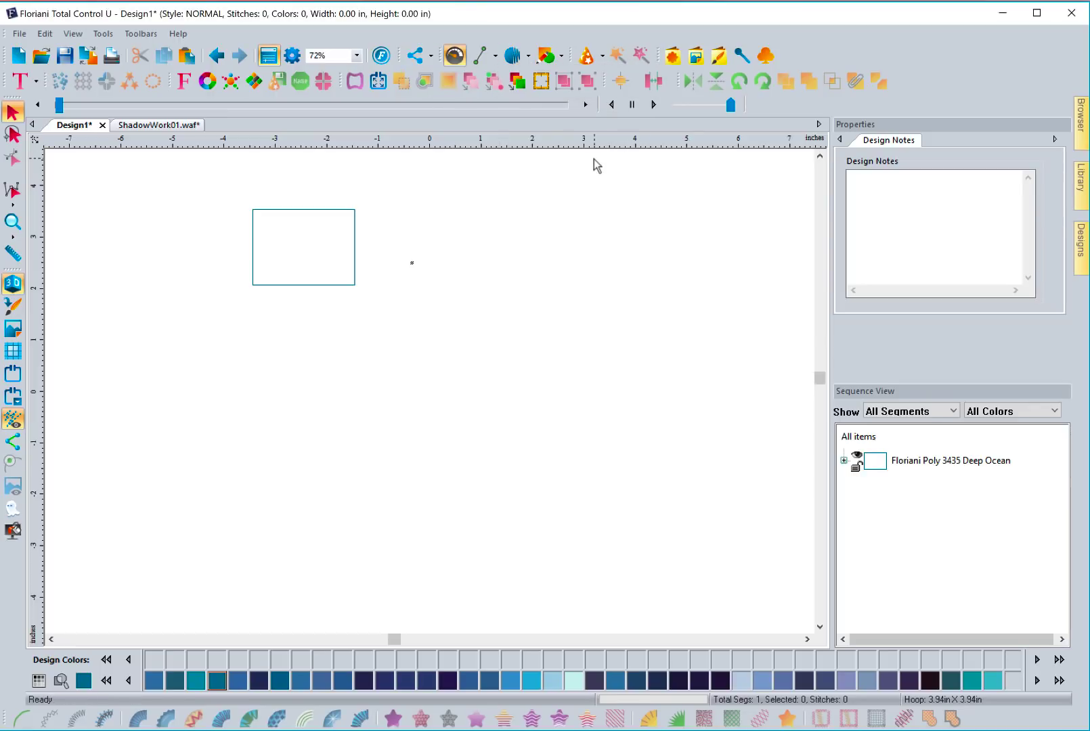
pyautogui.click(496, 57)
pyautogui.click(522, 201)
# Step: In Environment preferences, clear auto-select created paths, enable Show dropdown menus on hover, and apply
pyautogui.click(292, 55)
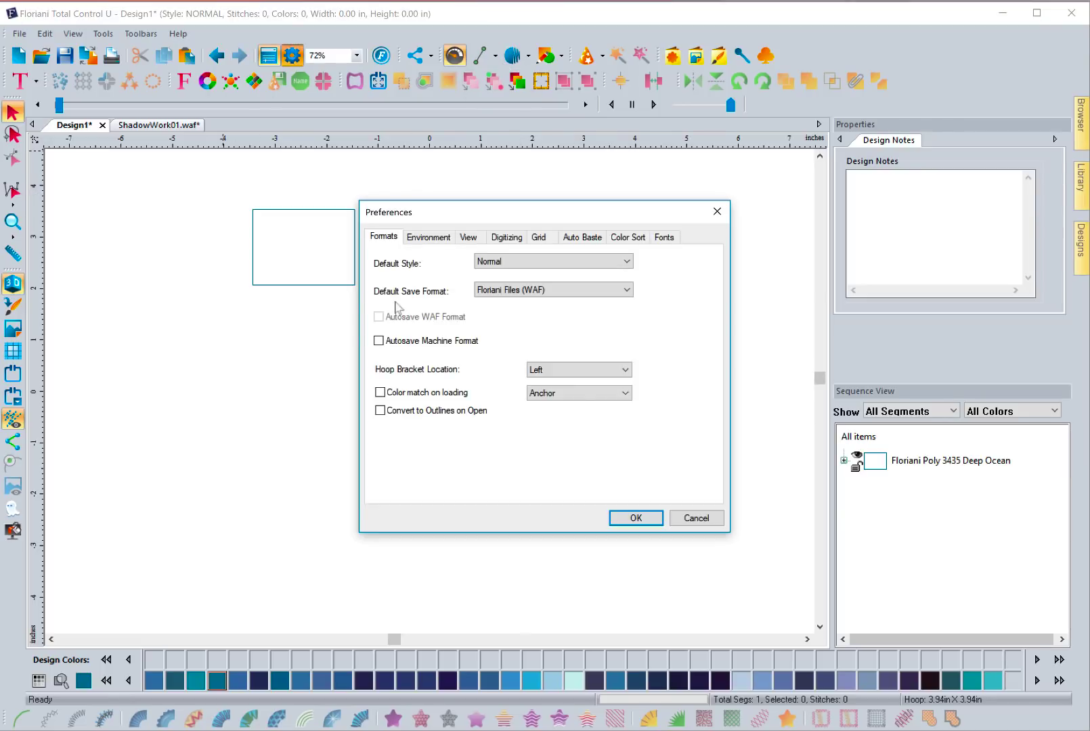
pyautogui.click(428, 237)
pyautogui.click(380, 415)
pyautogui.click(380, 428)
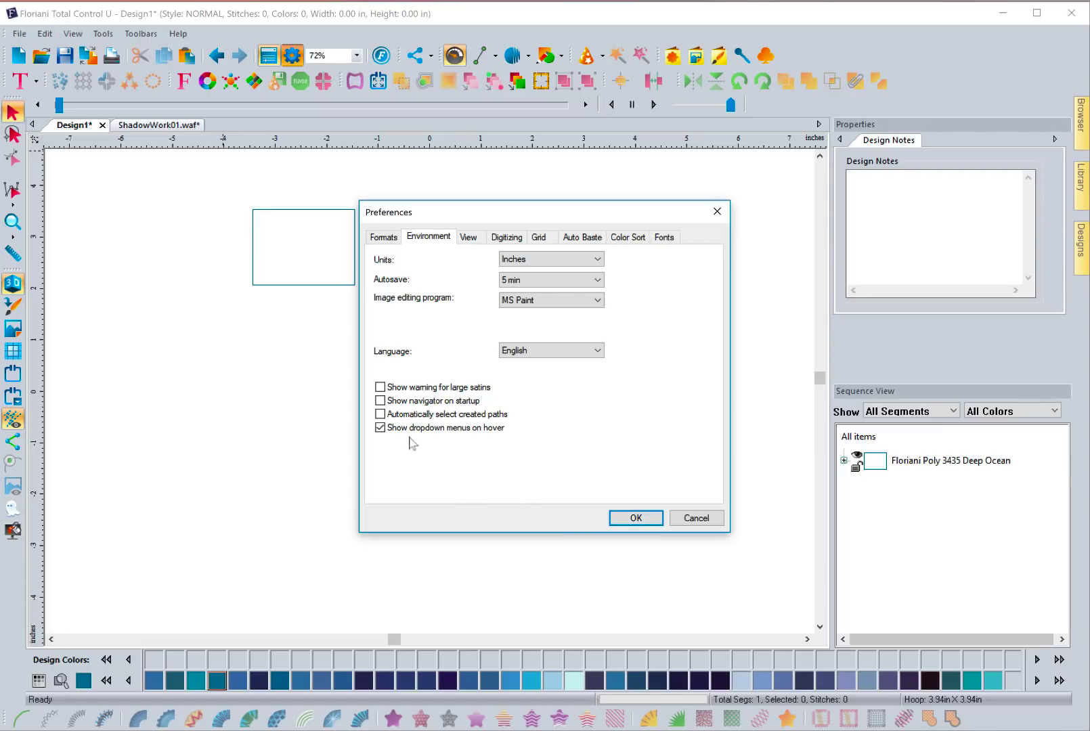
pyautogui.click(634, 518)
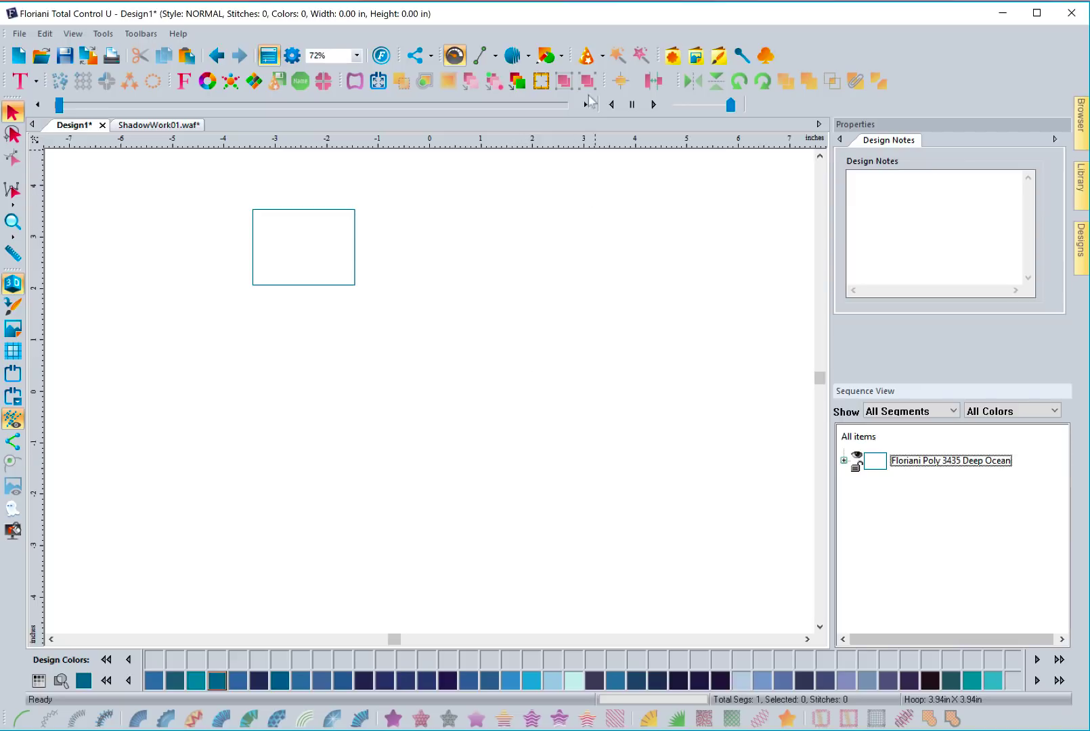
pyautogui.click(586, 55)
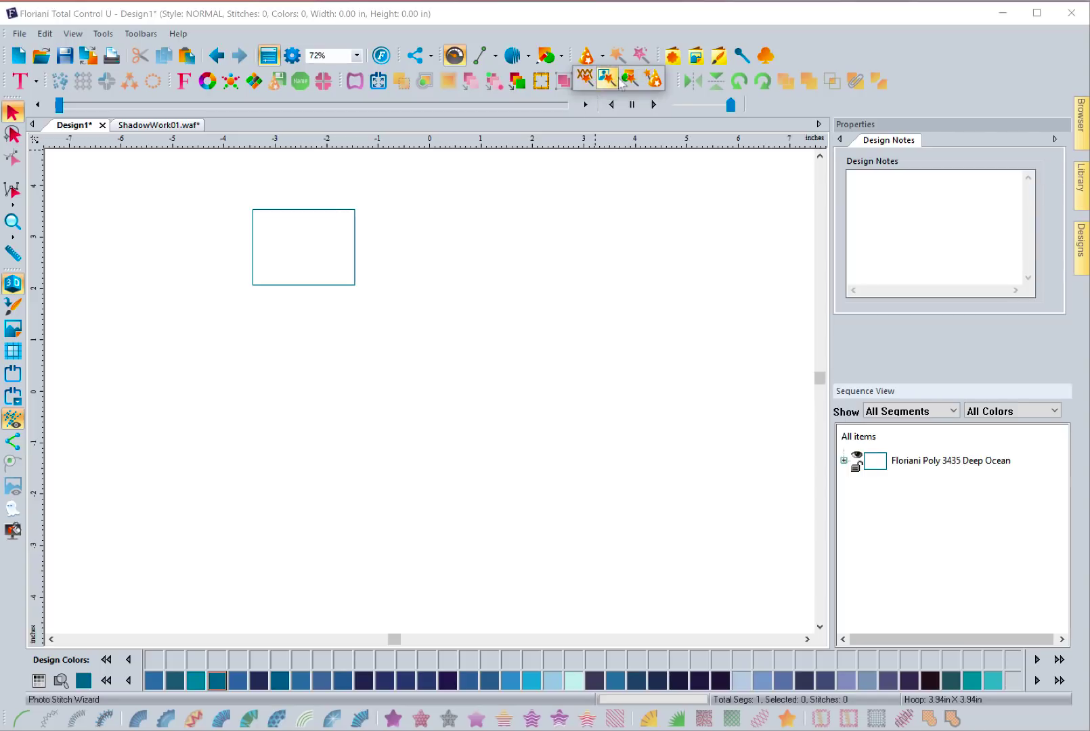
pyautogui.click(513, 55)
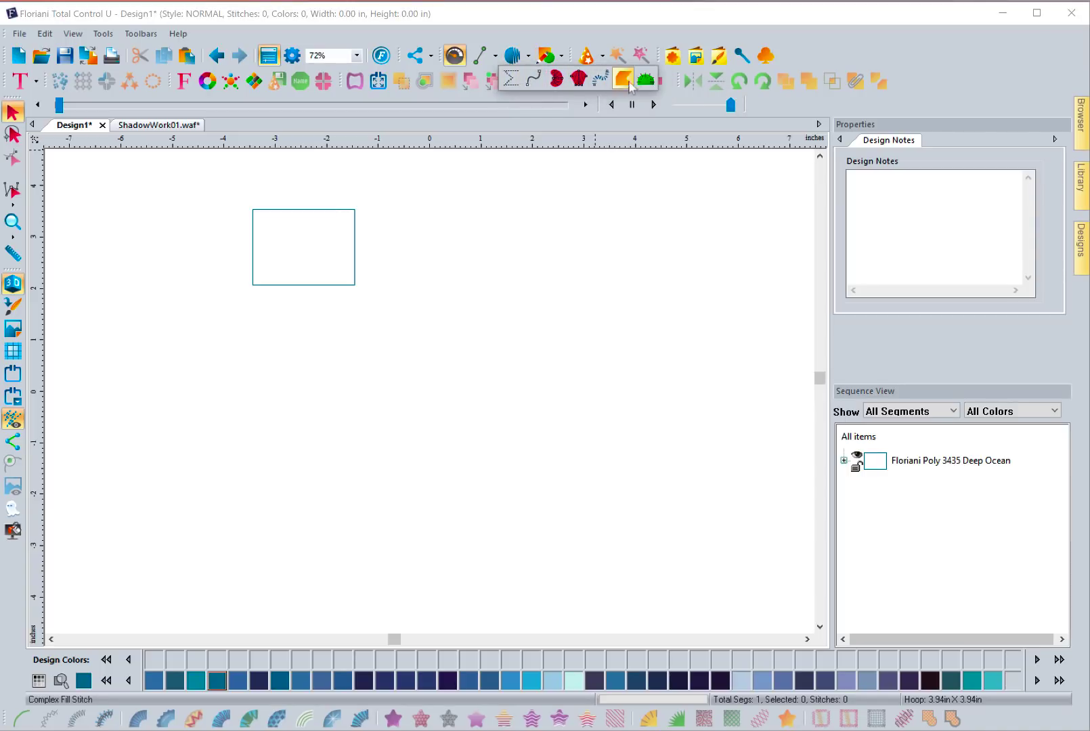
pyautogui.click(479, 59)
pyautogui.click(479, 58)
pyautogui.click(414, 57)
pyautogui.click(482, 56)
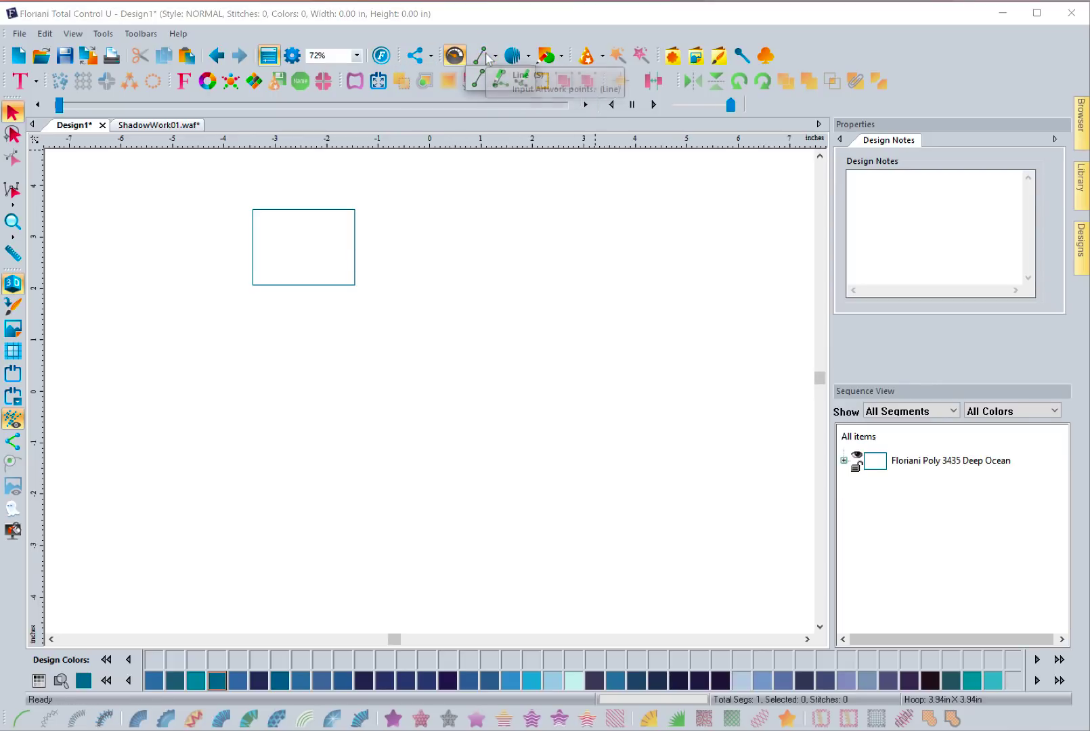
pyautogui.click(549, 56)
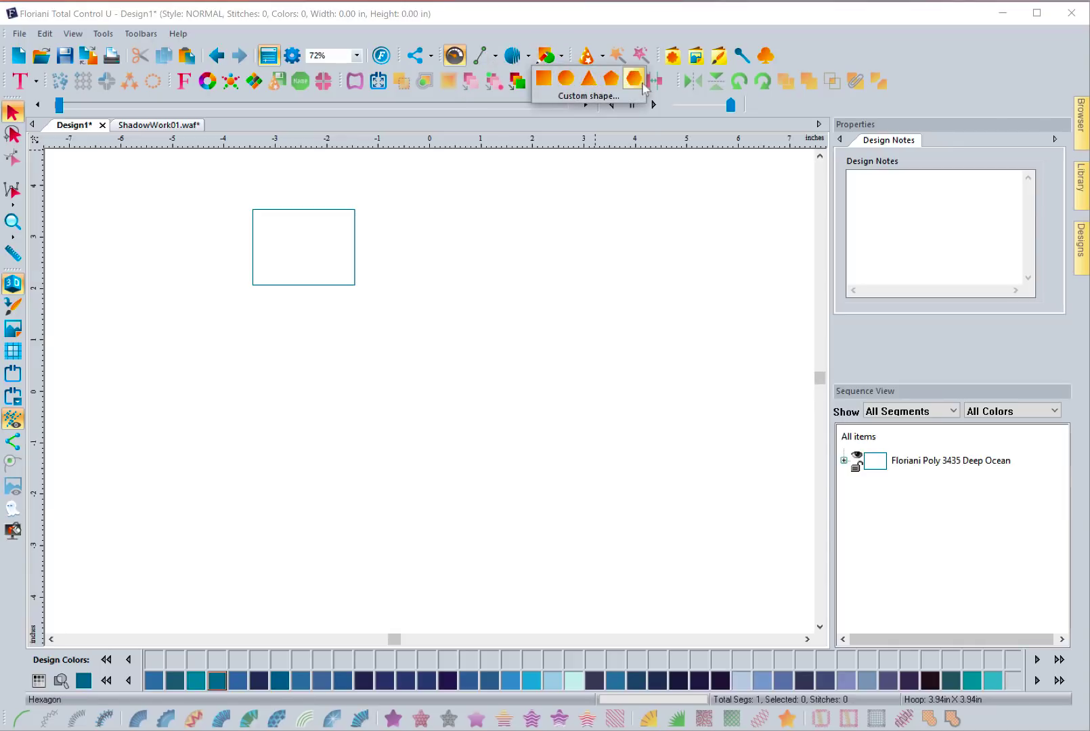
pyautogui.click(416, 314)
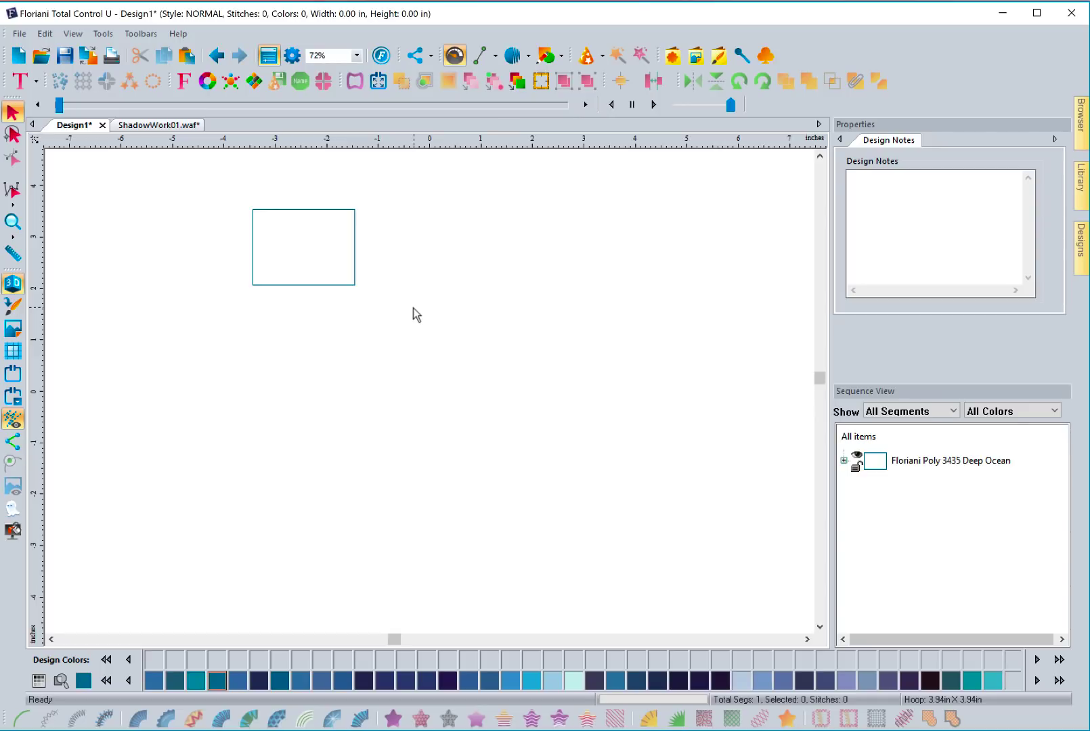
pyautogui.click(20, 81)
pyautogui.moveTo(517, 81)
pyautogui.click(293, 55)
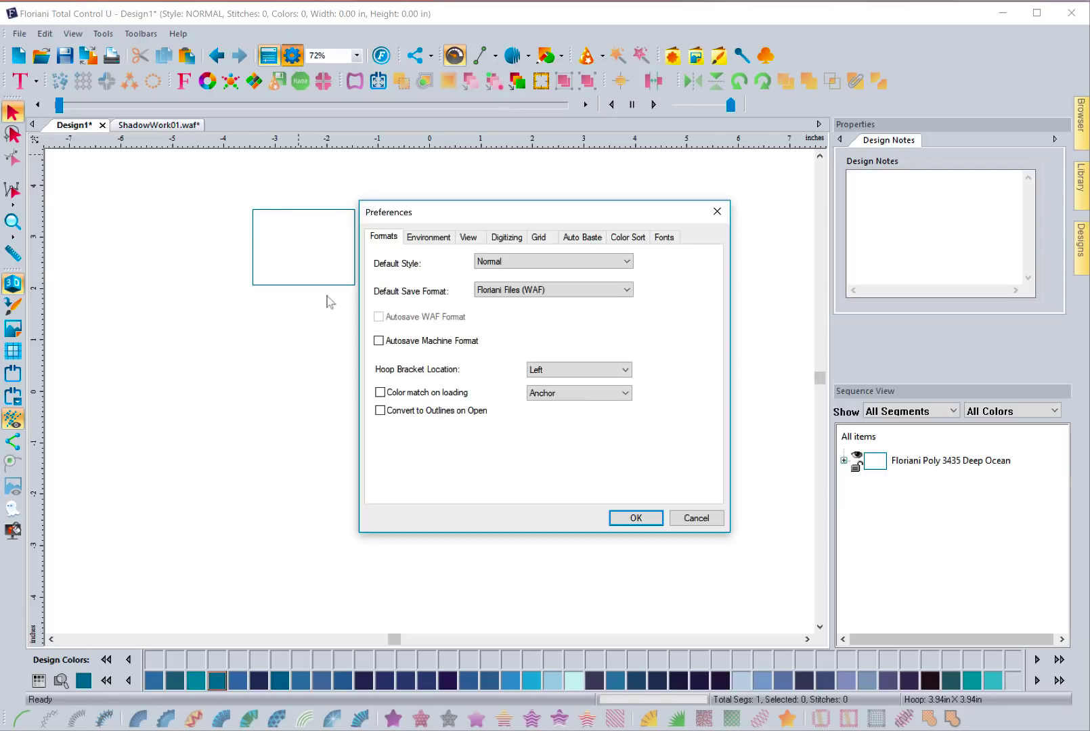
# Step: Uncheck Show dropdown menus on hover in the Environment preferences and apply
pyautogui.click(430, 238)
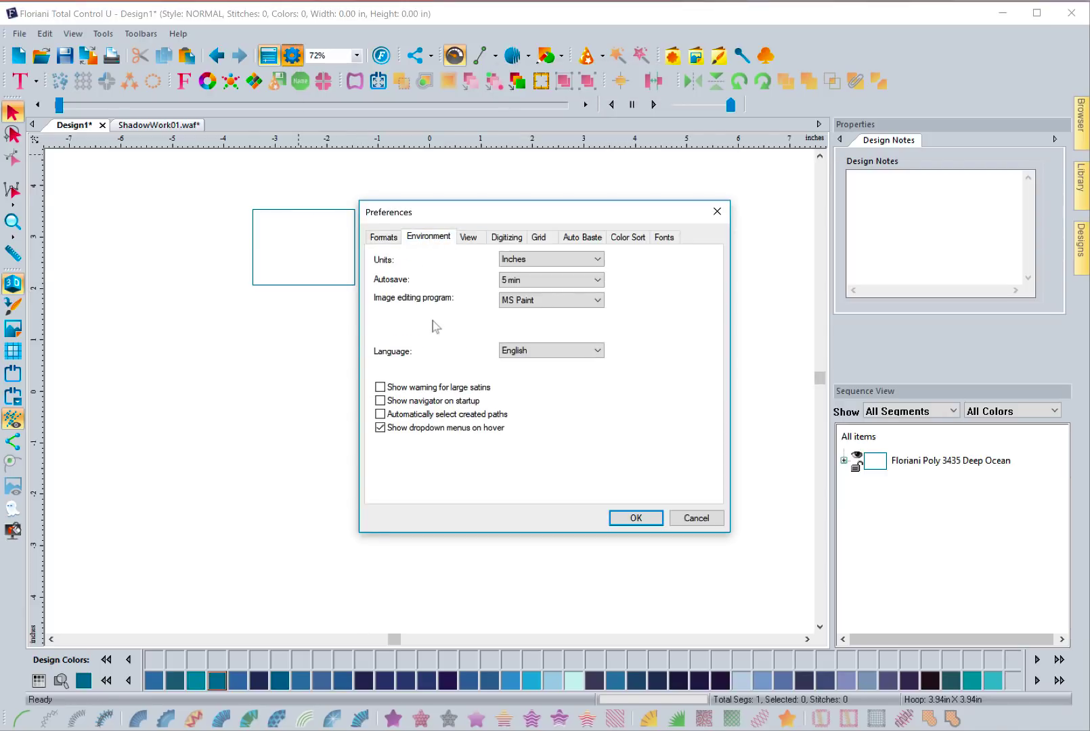
pyautogui.click(380, 428)
pyautogui.click(637, 518)
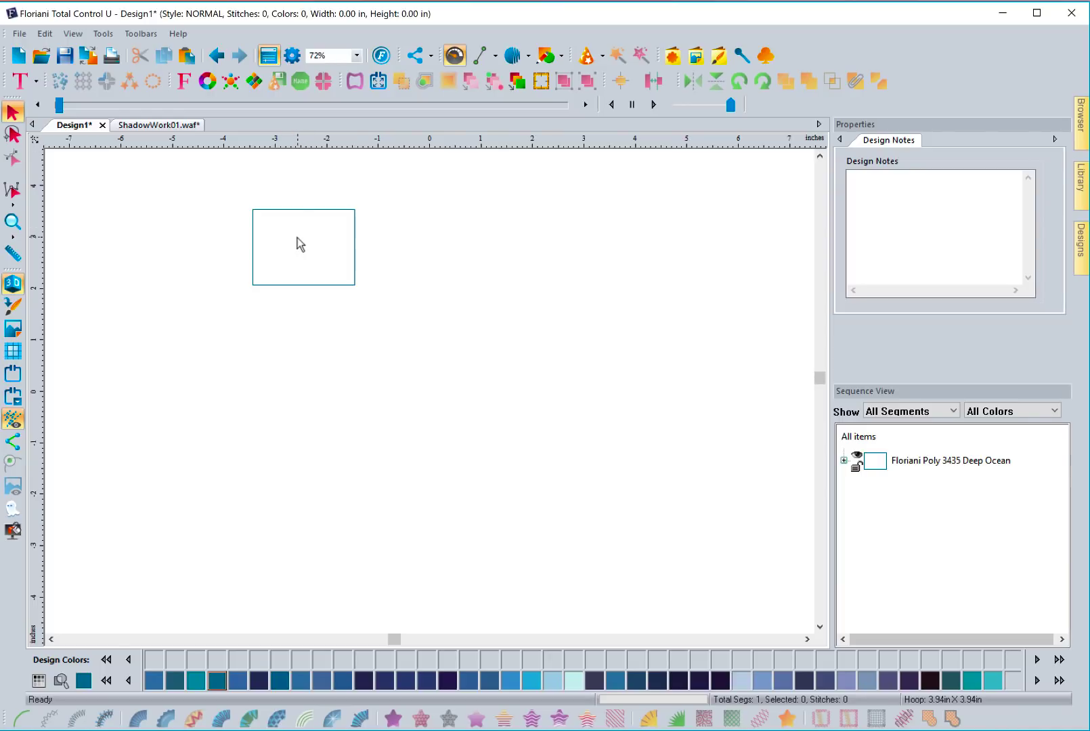
pyautogui.click(292, 58)
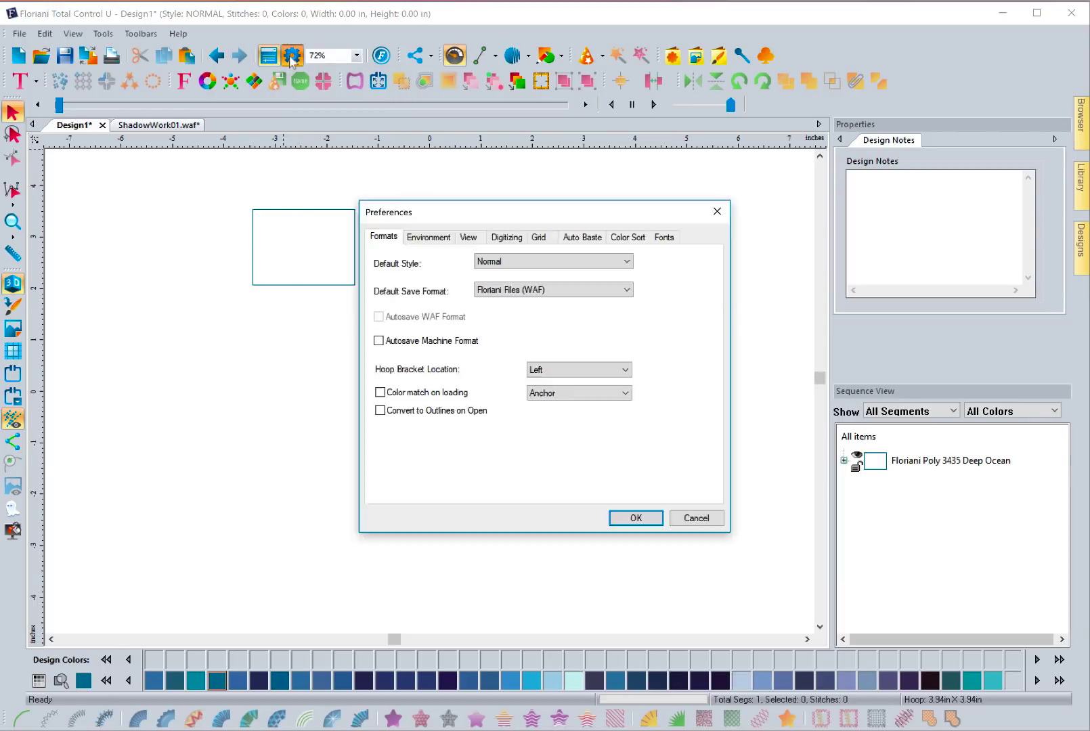
pyautogui.click(471, 238)
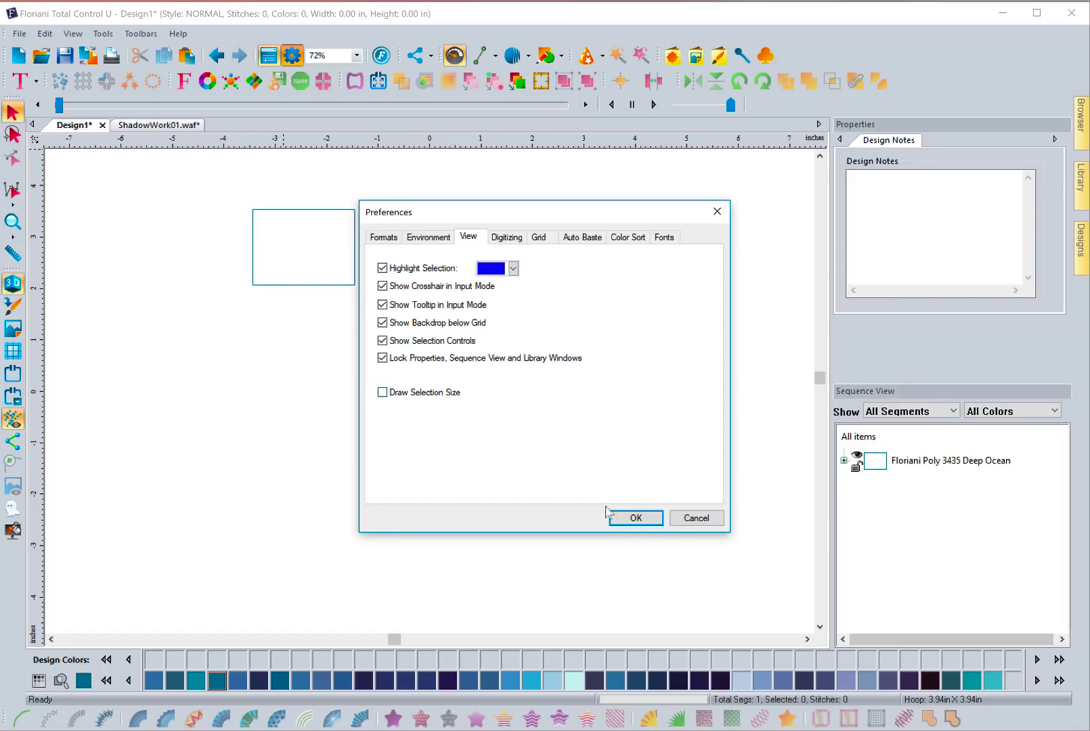
pyautogui.click(633, 518)
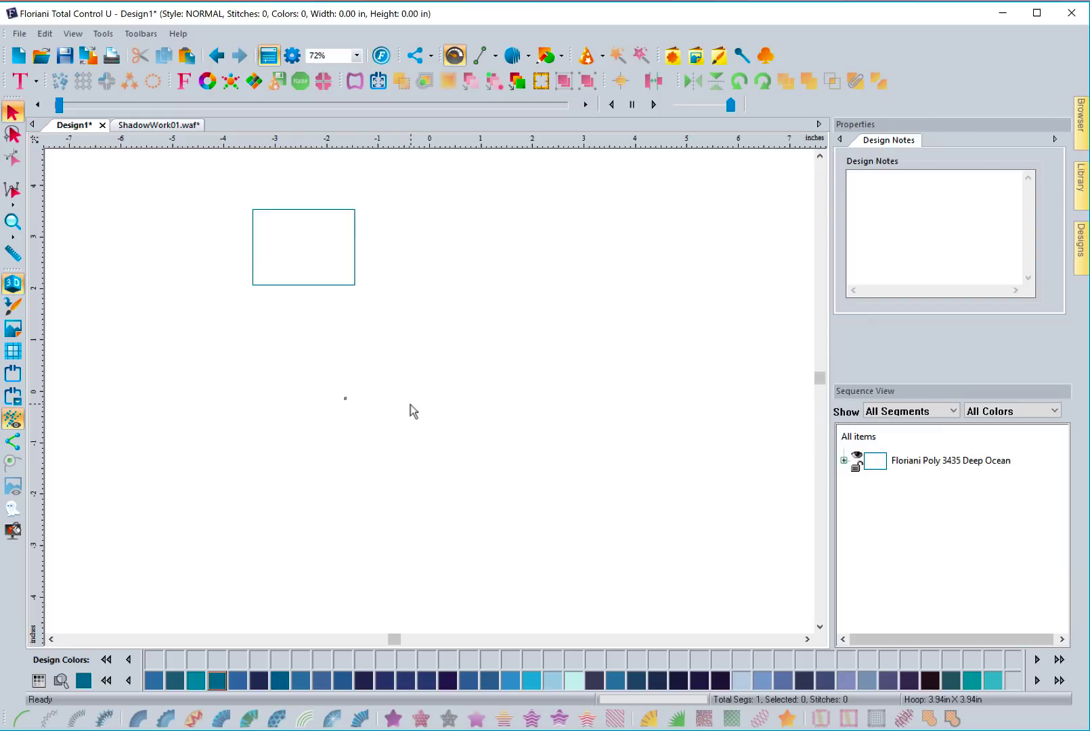
pyautogui.click(356, 286)
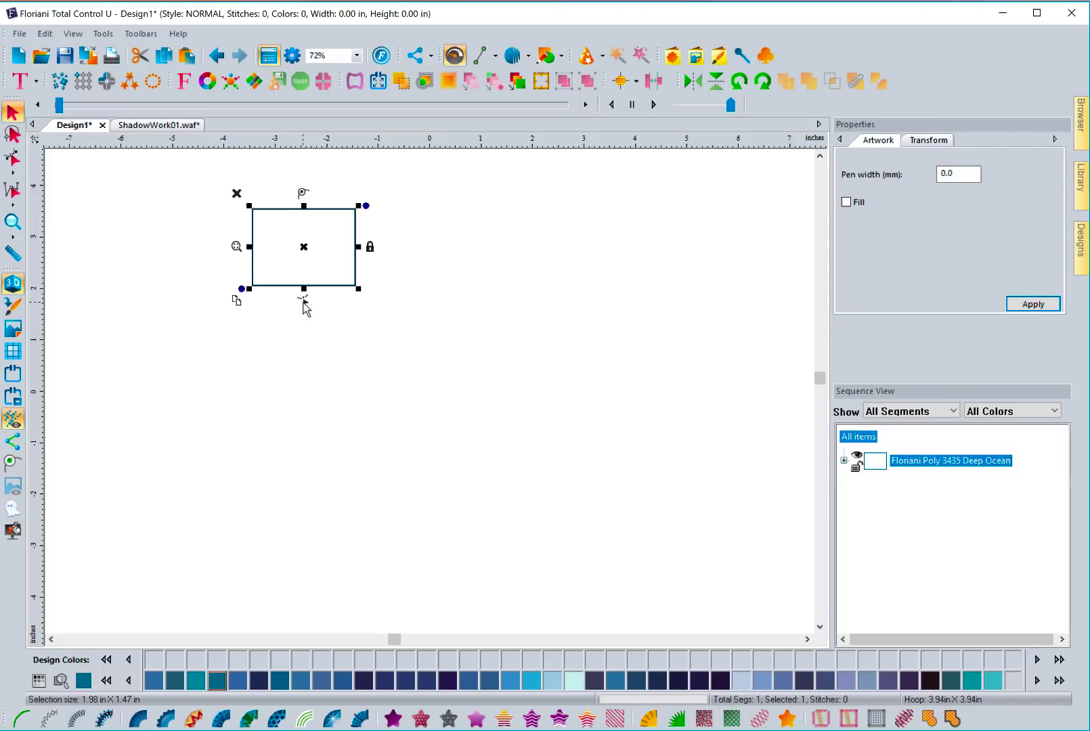
# Step: Deselect, reselect, and deselect the rectangle, then bring up Preferences
pyautogui.click(368, 300)
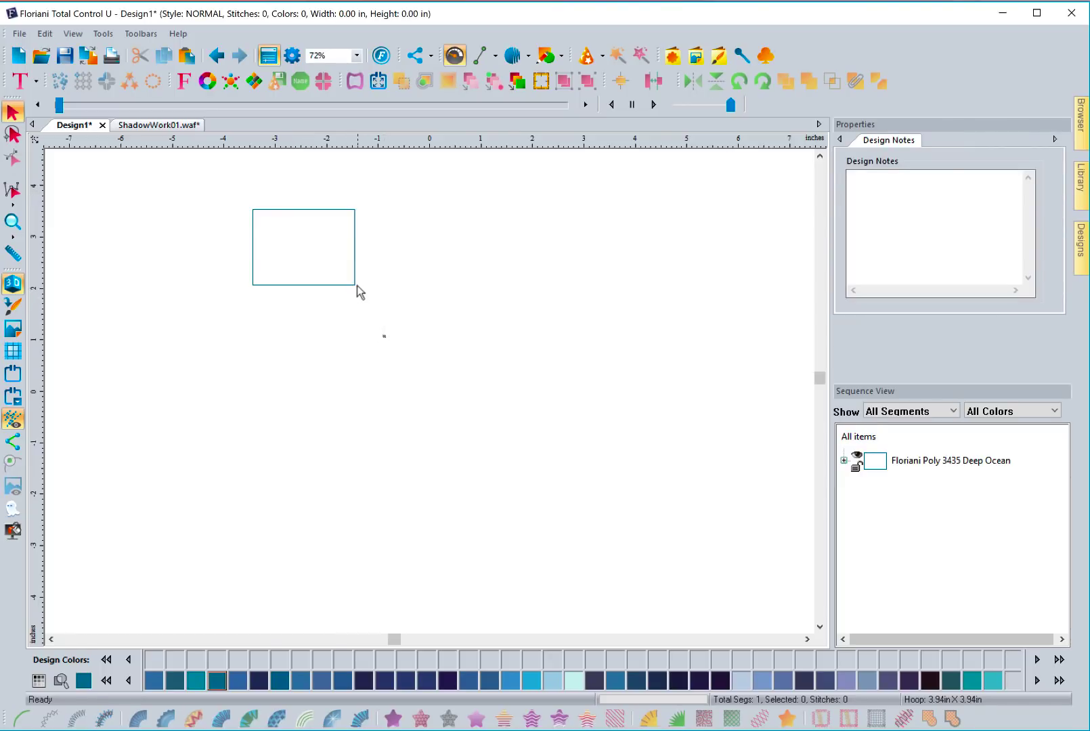
pyautogui.click(357, 285)
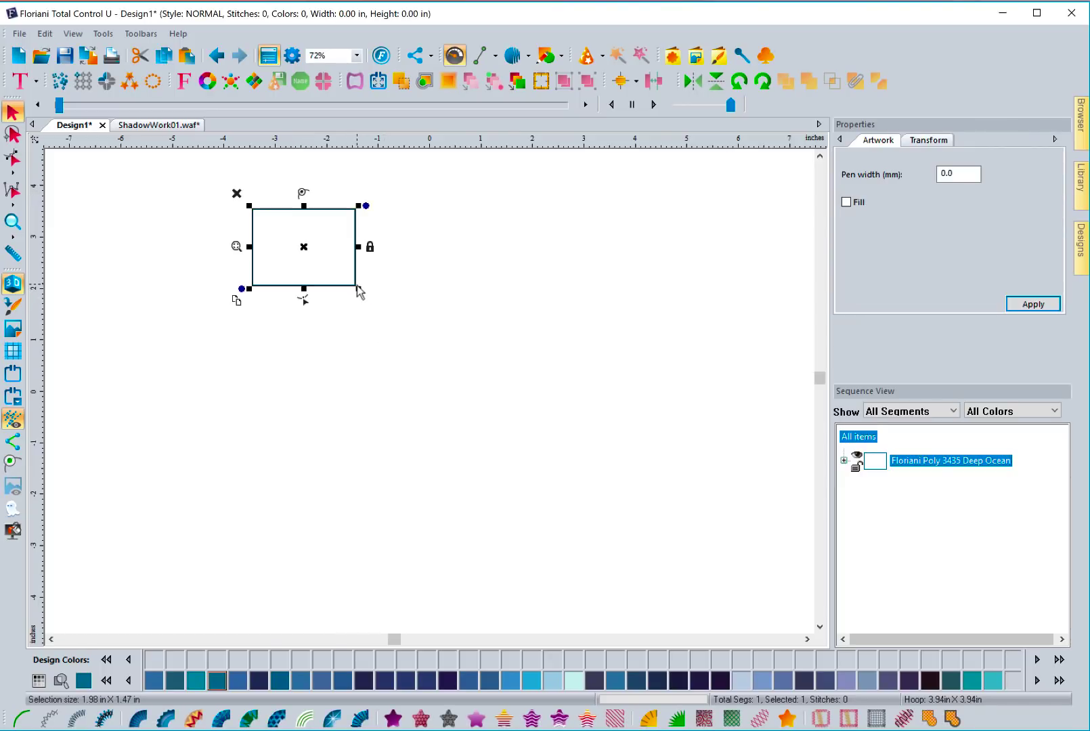
pyautogui.click(446, 335)
pyautogui.click(291, 56)
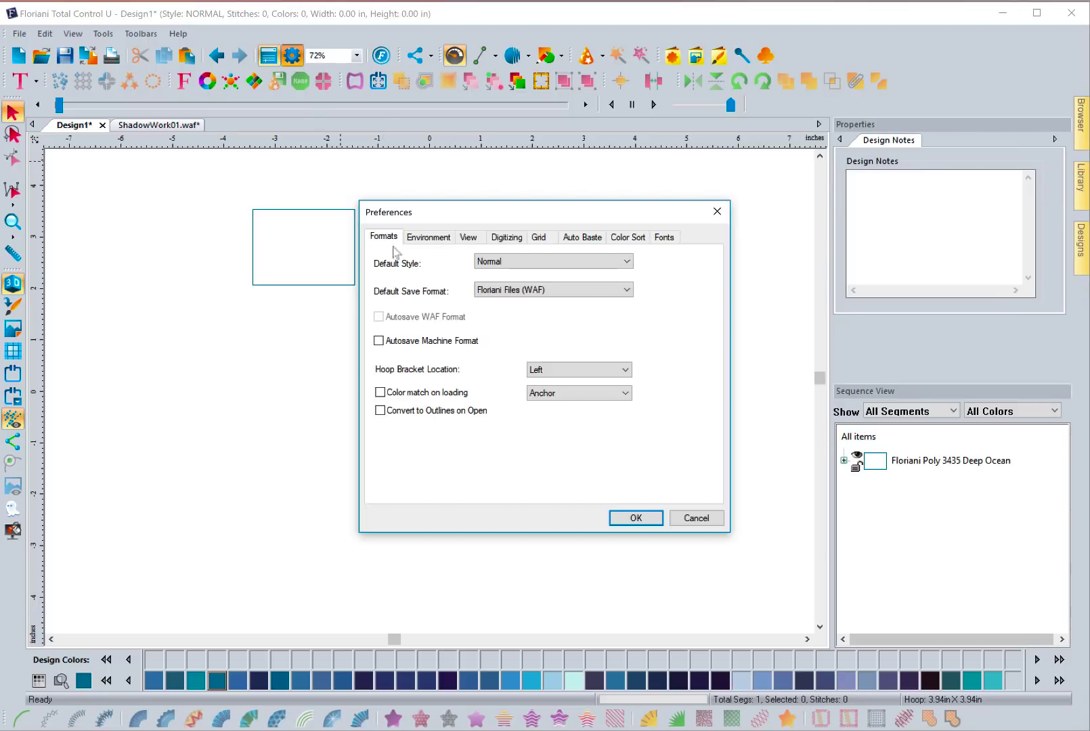
# Step: Enable Draw Selection Size in the View preferences and select the rectangle to show 1.98 × 1.47 in
pyautogui.click(469, 237)
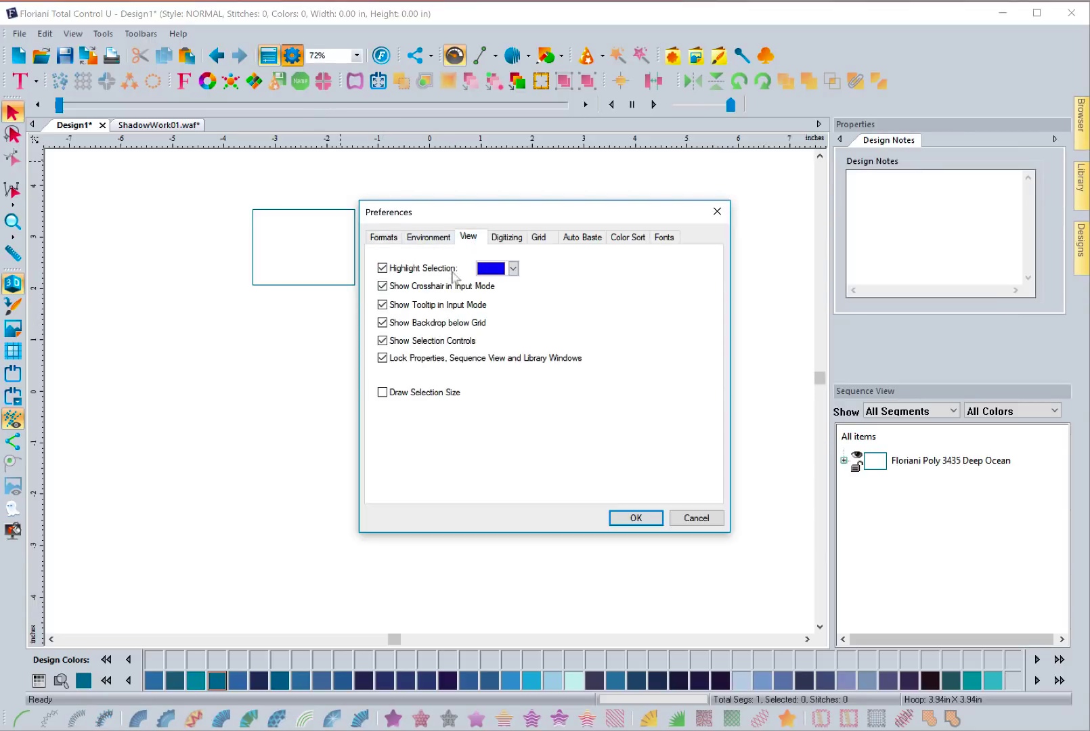
pyautogui.click(383, 393)
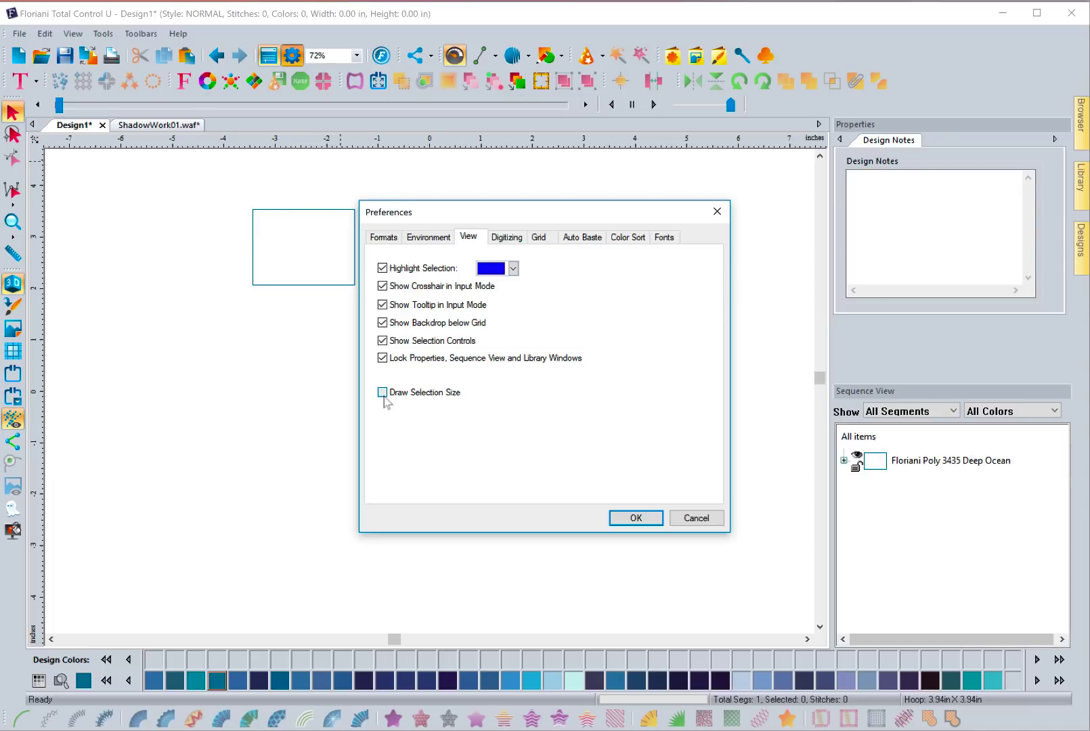
pyautogui.click(635, 518)
pyautogui.click(355, 285)
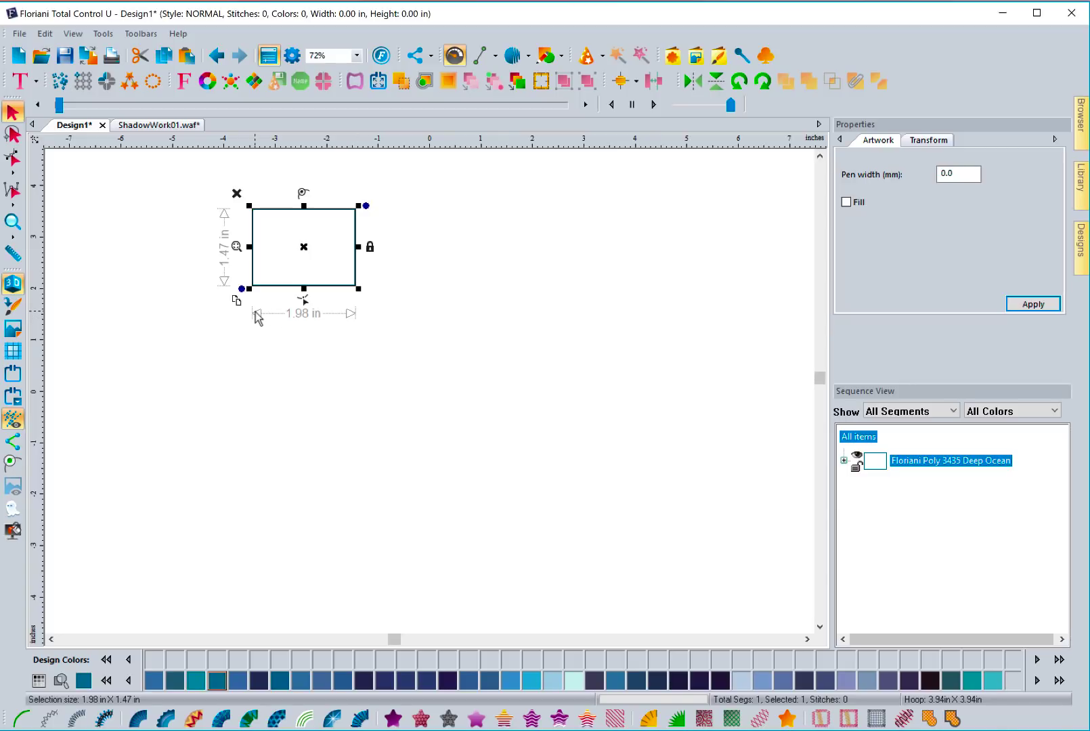
# Step: Select the rectangle and duplicate it twice, offsetting the copies down-right
pyautogui.click(340, 361)
pyautogui.moveTo(404, 340); pyautogui.dragTo(171, 167)
pyautogui.click(237, 299)
pyautogui.moveTo(318, 260); pyautogui.dragTo(323, 266)
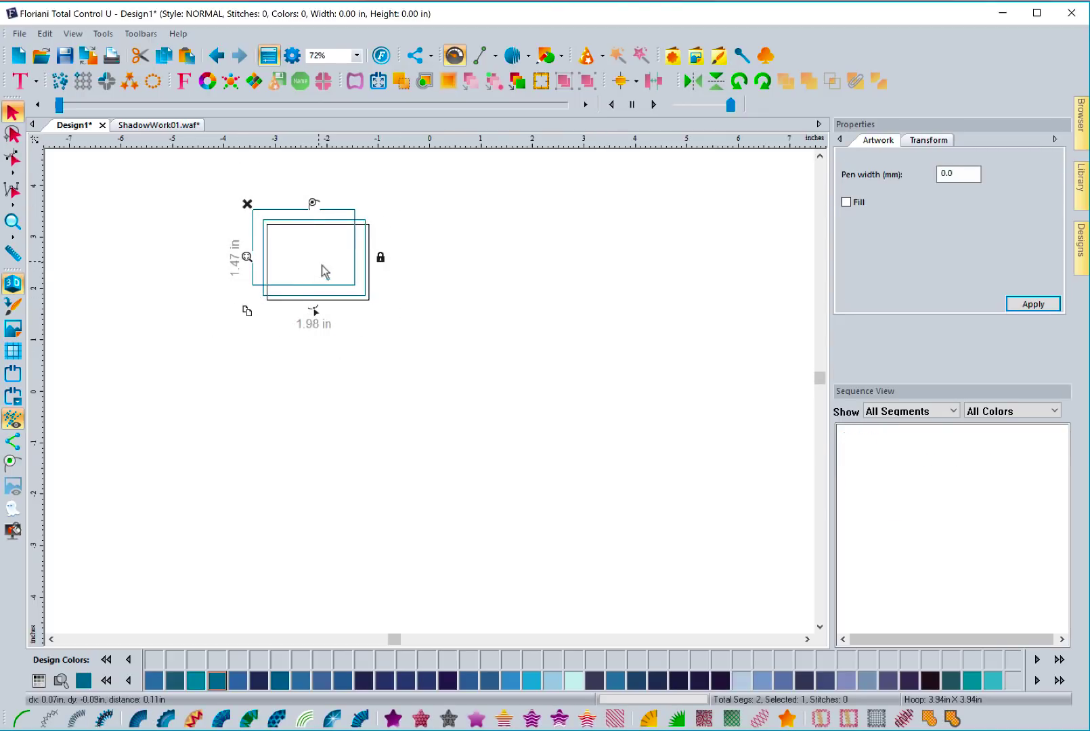
pyautogui.click(252, 317)
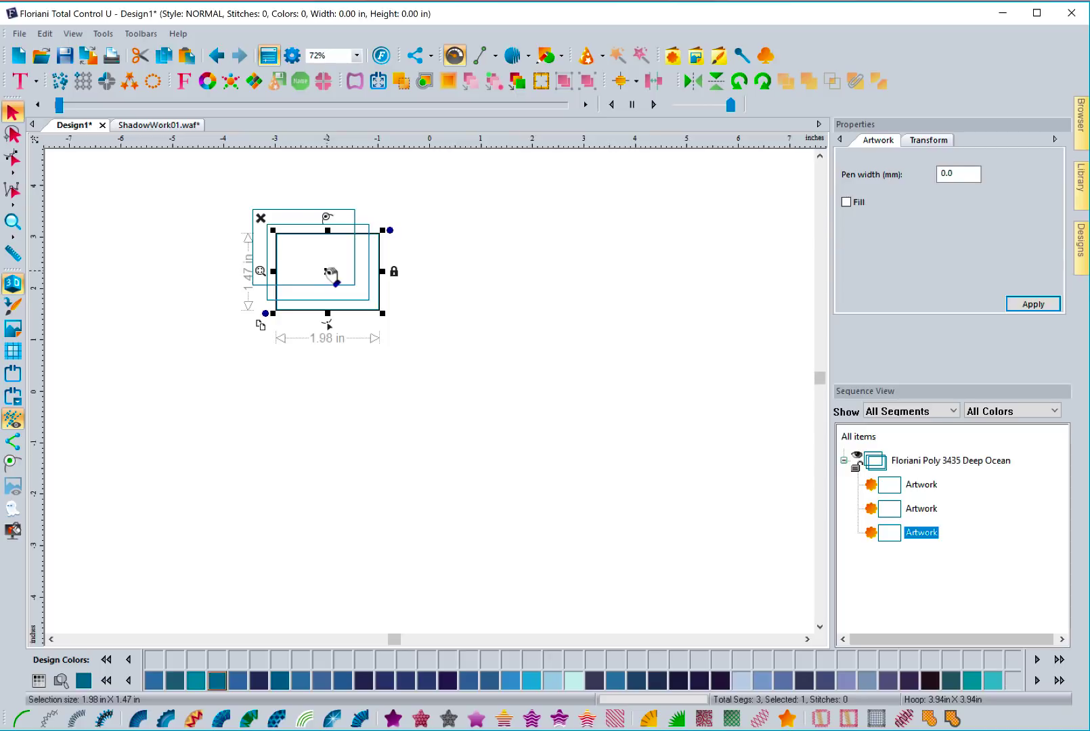
# Step: Marquee-select all three overlapping rectangles together
pyautogui.click(348, 374)
pyautogui.click(256, 245)
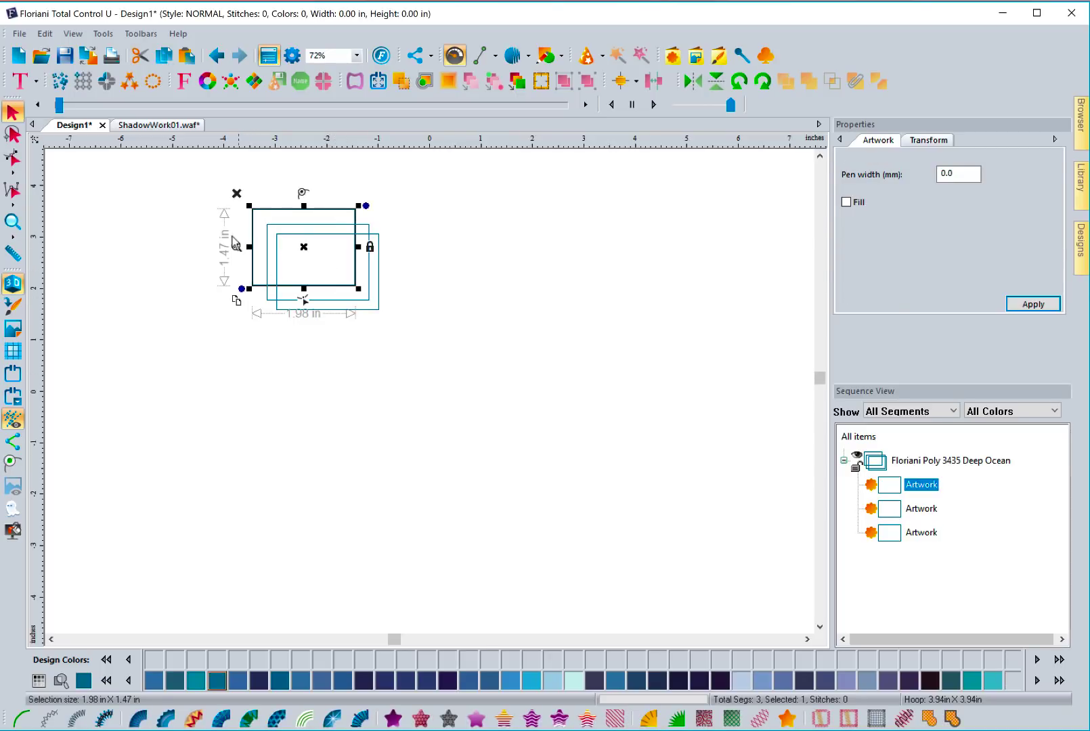
pyautogui.click(201, 212)
pyautogui.moveTo(204, 196); pyautogui.dragTo(431, 336)
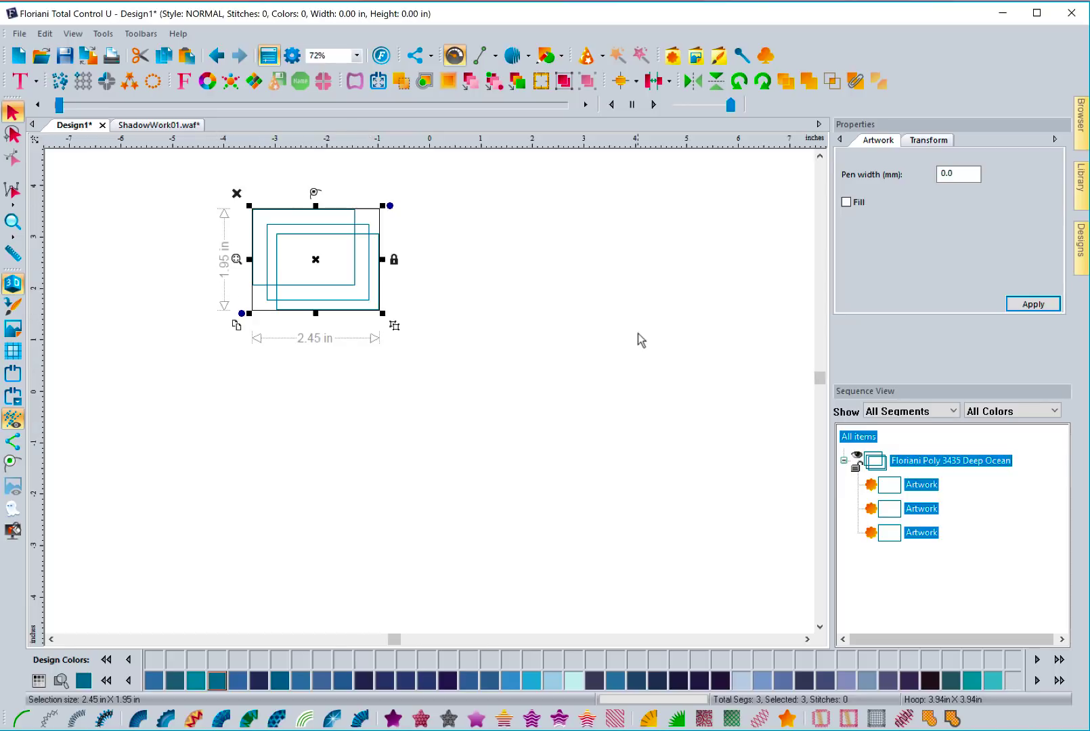
pyautogui.click(495, 339)
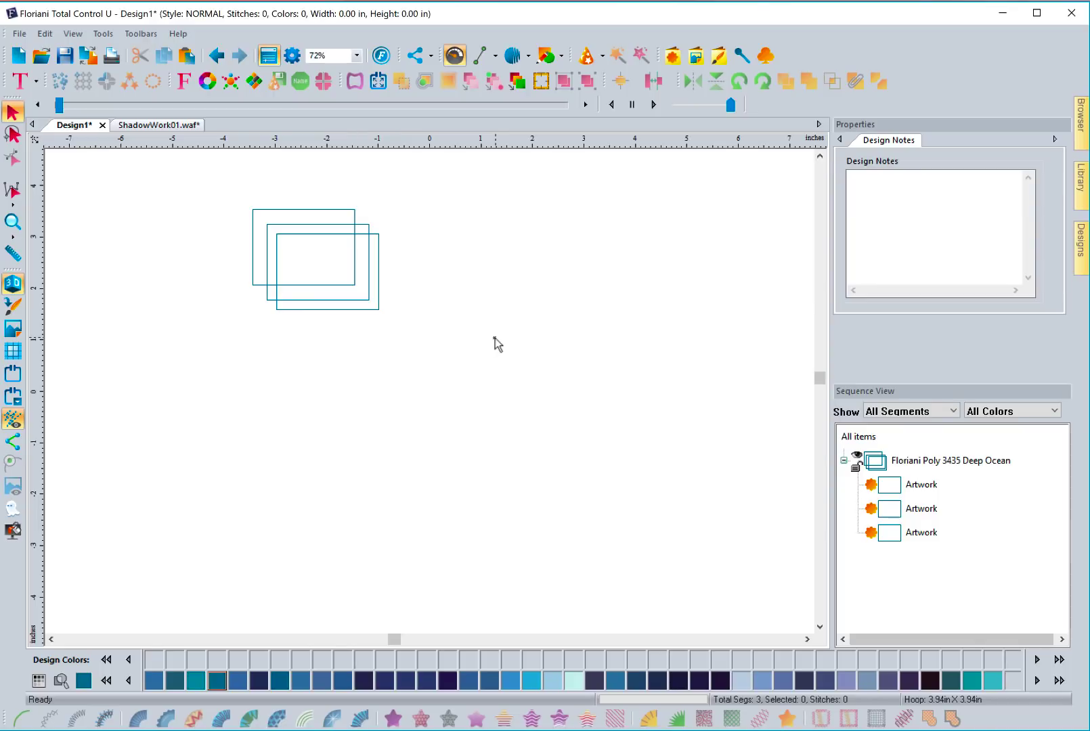
pyautogui.moveTo(437, 358); pyautogui.dragTo(215, 199)
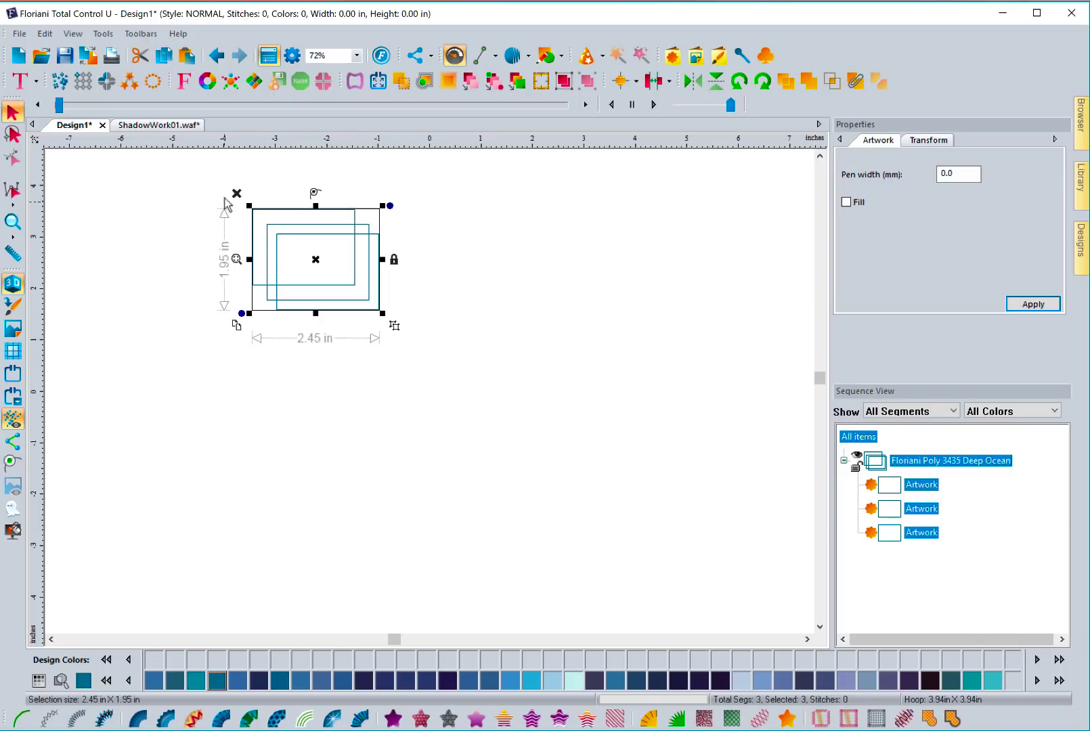
# Step: Delete the three selected rectangles to empty the Design1 canvas
pyautogui.click(236, 194)
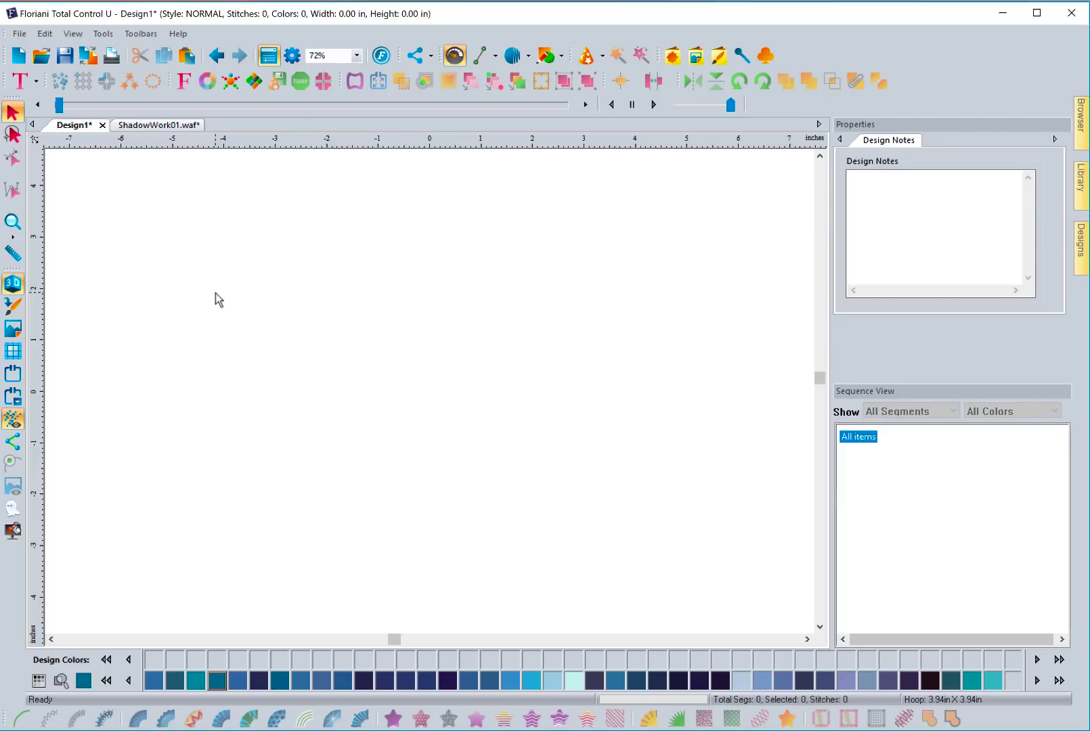